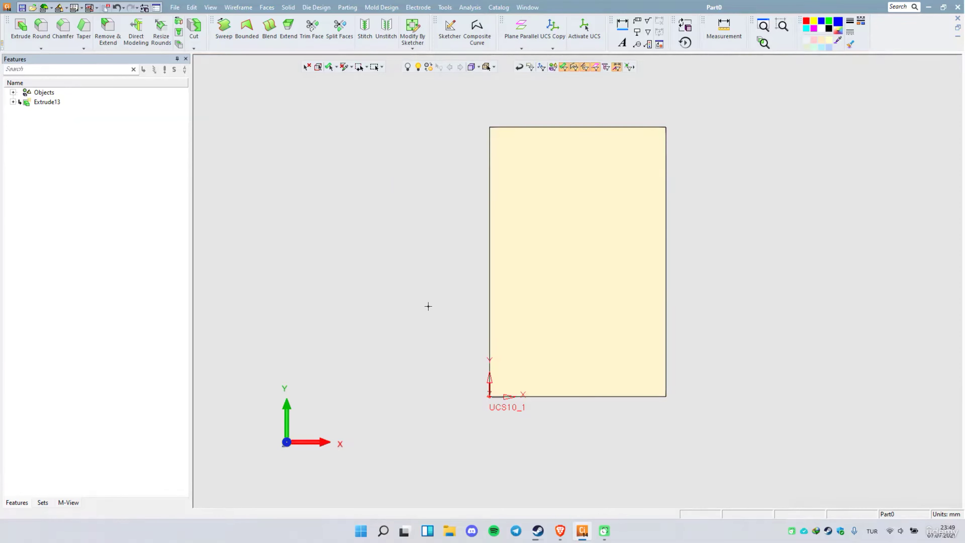
# Start a sketch on the block's vertical end face adjoining the UCS origin.
pyautogui.moveTo(434, 325); pyautogui.dragTo(450, 277, button='middle')
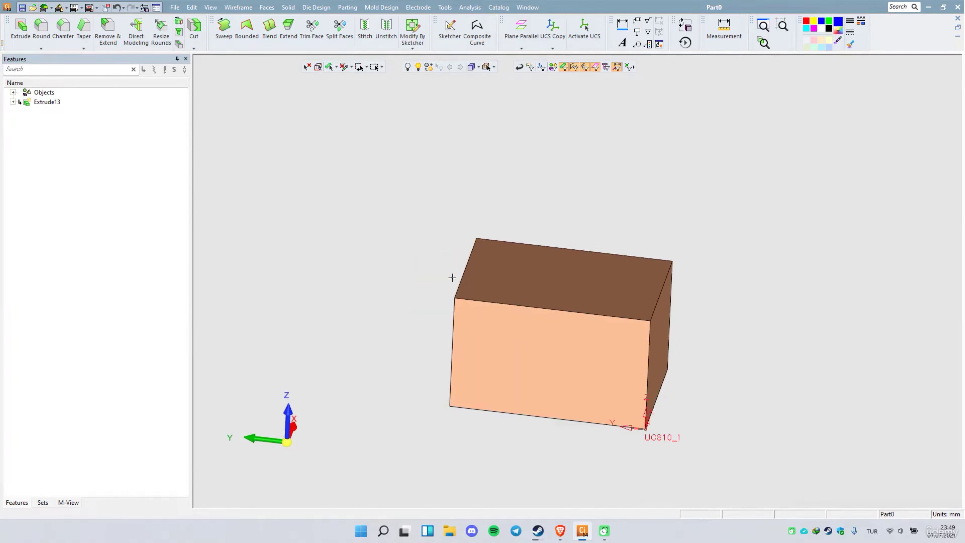
pyautogui.scroll(2, 604, 410)
pyautogui.moveTo(604, 410); pyautogui.dragTo(656, 322, button='middle')
pyautogui.rightClick(656, 322)
pyautogui.click(688, 214)
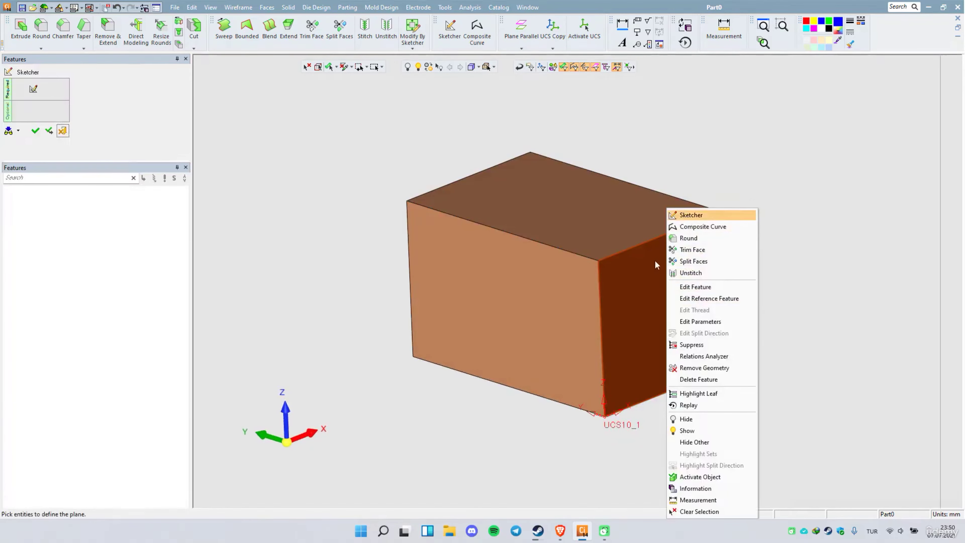
# Add the end face's vertical edge at the UCS corner and its bottom edge as sketch references.
pyautogui.rightClick(643, 266)
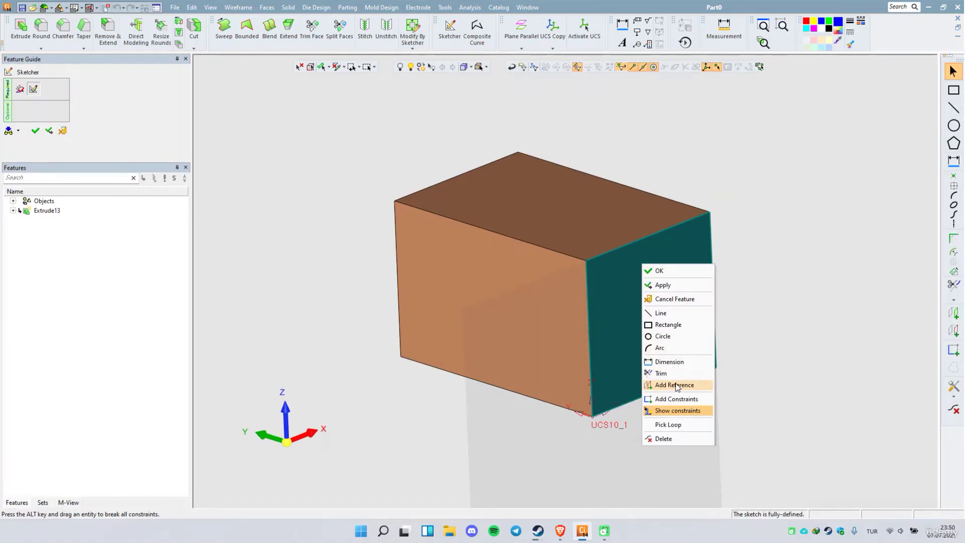
pyautogui.click(674, 385)
pyautogui.click(590, 370)
# Sketch a rectangle about 33 mm wide on the end face, straddling the block's bottom edge.
pyautogui.moveTo(452, 353); pyautogui.dragTo(650, 279, button='middle')
pyautogui.rightClick(650, 279)
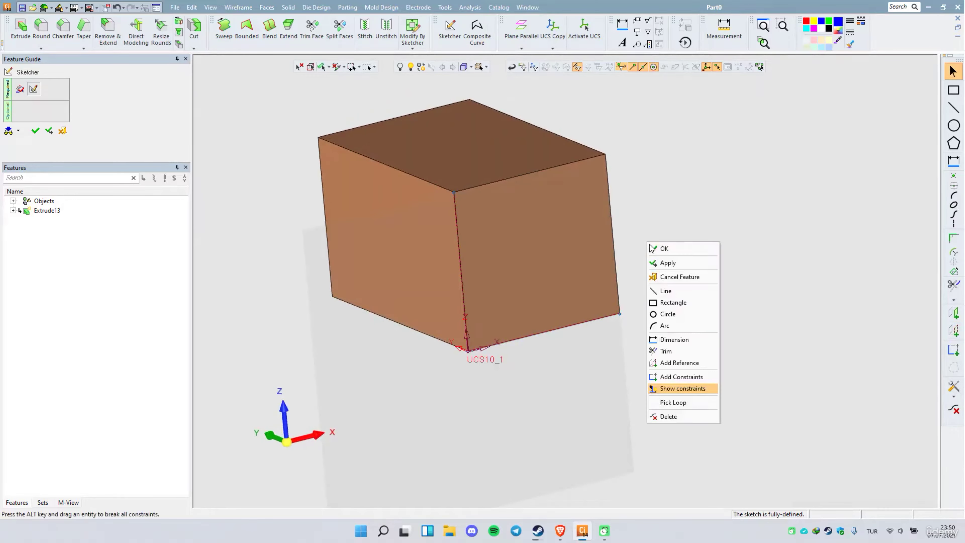
pyautogui.click(668, 304)
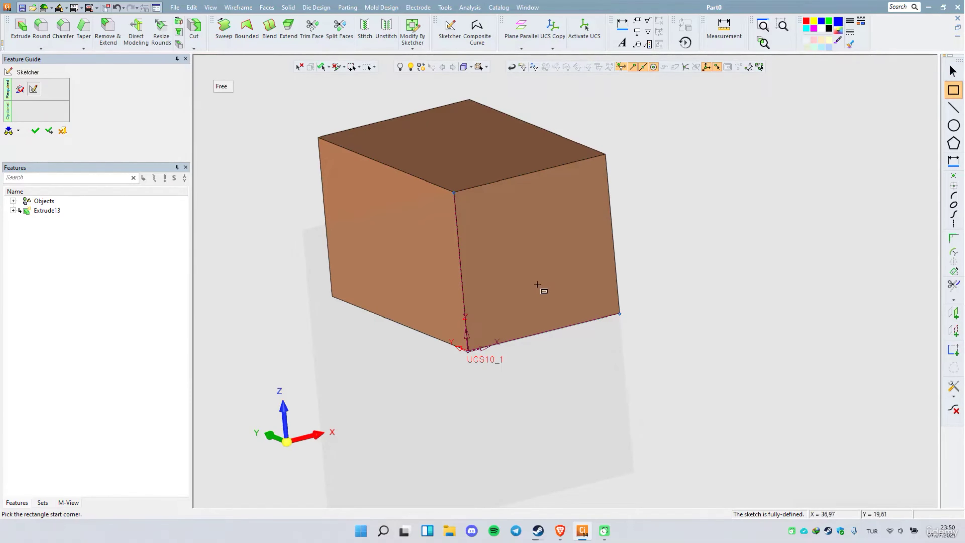
pyautogui.click(515, 266)
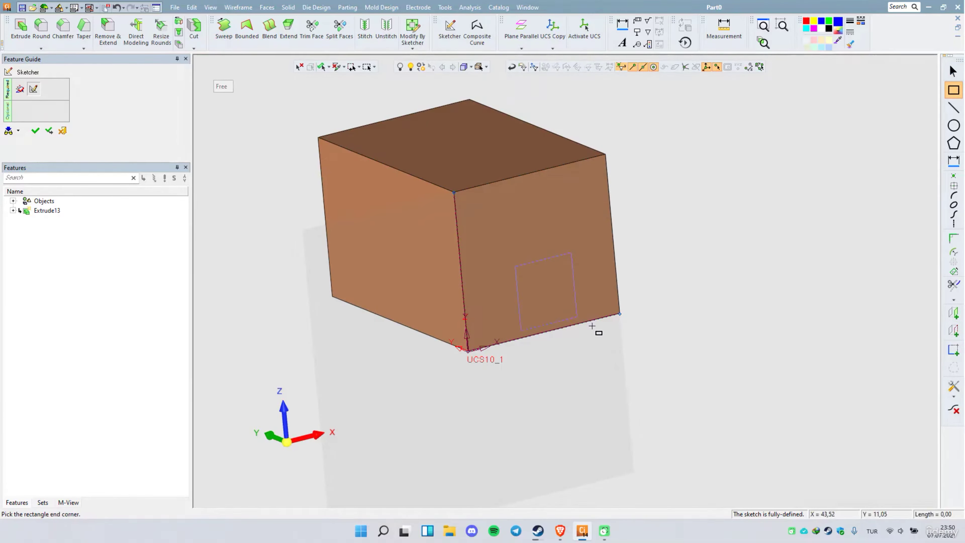
pyautogui.click(592, 343)
pyautogui.press('Escape')
# Dimension the rectangle's near side 20 mm from the block's vertical edge at the UCS corner.
pyautogui.rightClick(675, 259)
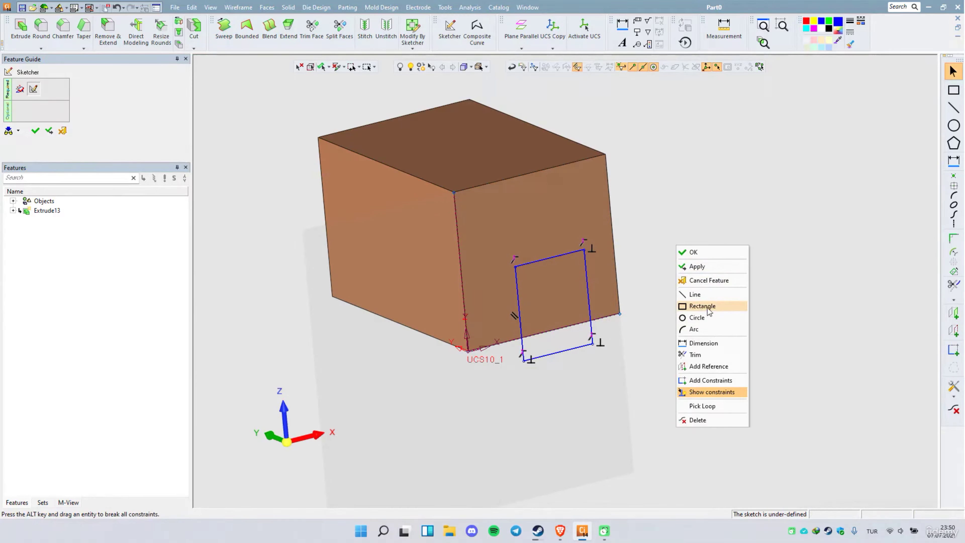
pyautogui.click(709, 345)
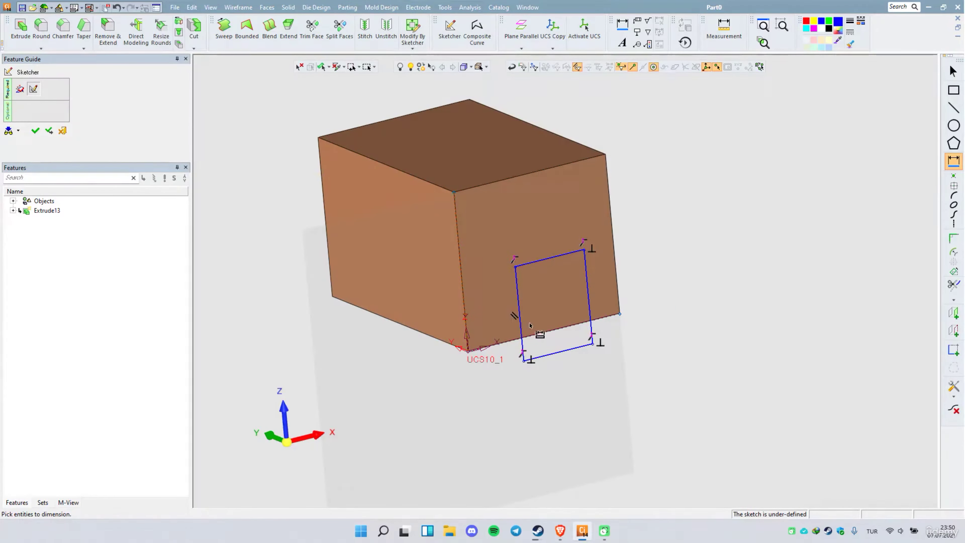
pyautogui.click(520, 331)
pyautogui.click(504, 380)
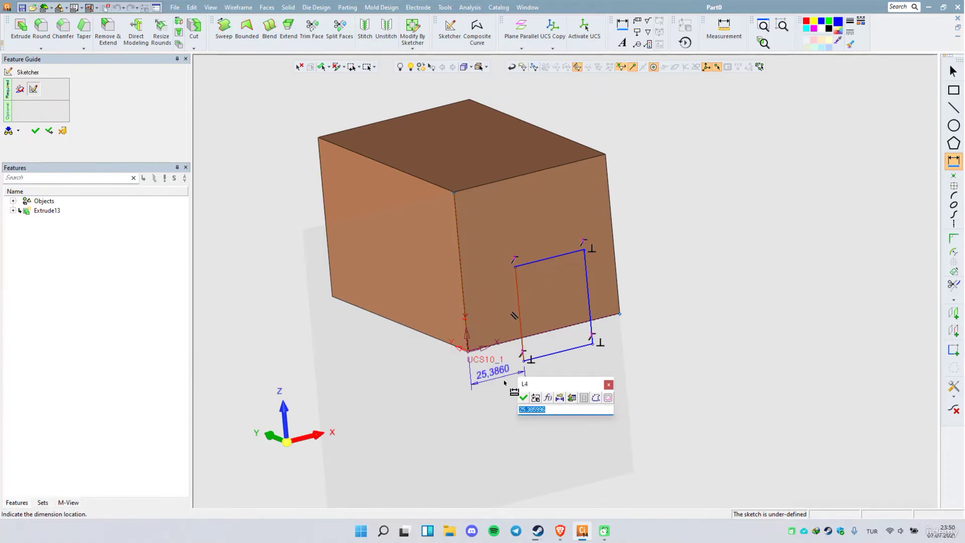
pyautogui.write('20')
pyautogui.press('Return')
# Dimension the rectangle's top edge 14 mm above the block's bottom edge.
pyautogui.click(539, 261)
pyautogui.click(547, 333)
pyautogui.click(592, 301)
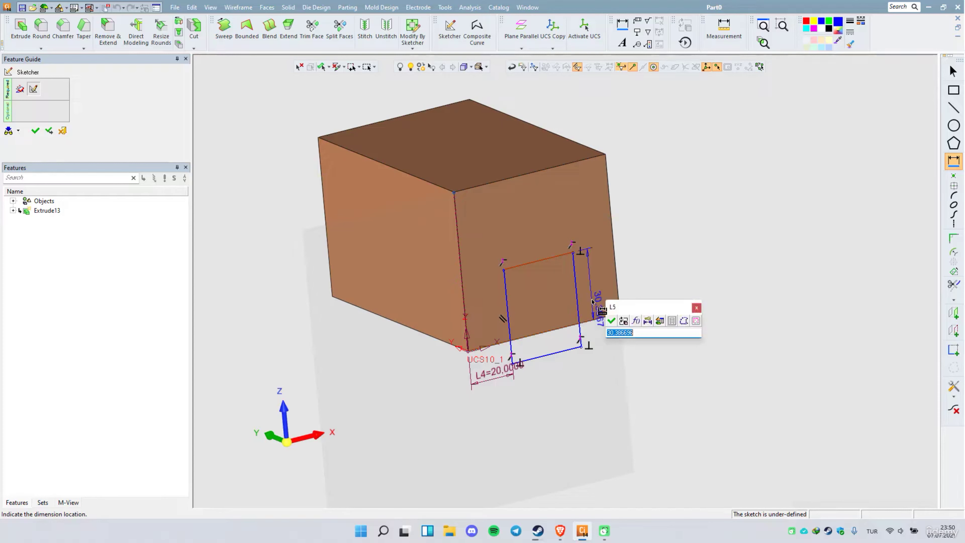
pyautogui.press('Return')
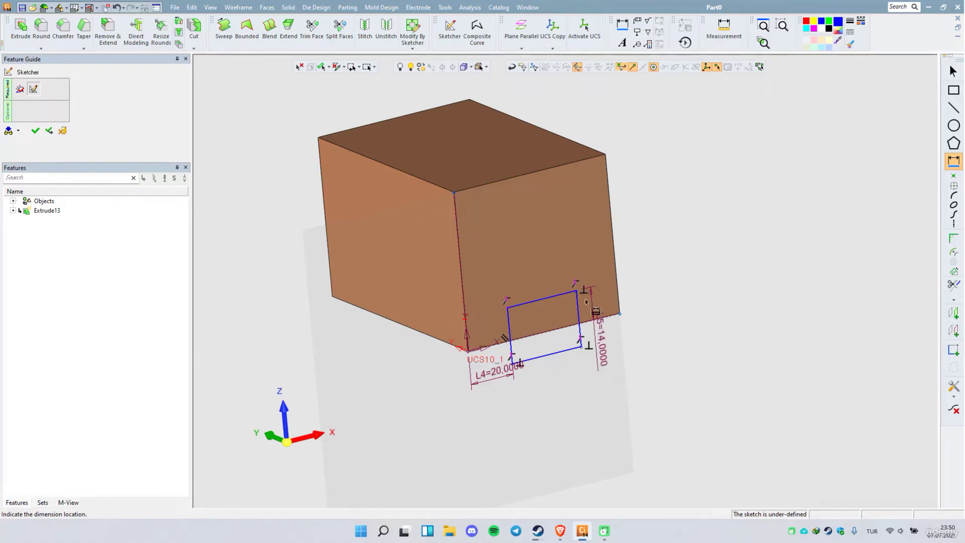
# Set the rectangle's width to 32 mm and finish the sketch.
pyautogui.click(562, 354)
pyautogui.click(561, 377)
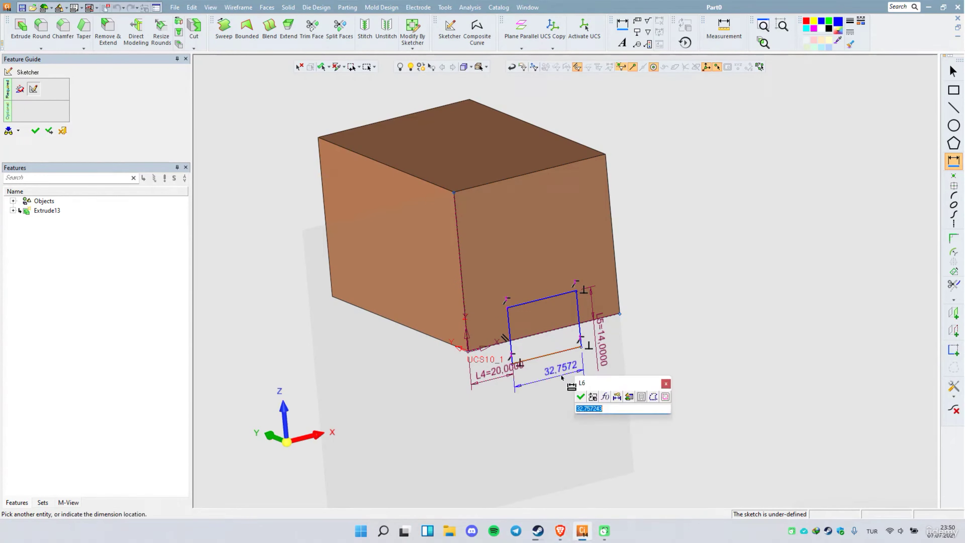
pyautogui.write('32')
pyautogui.press('Return')
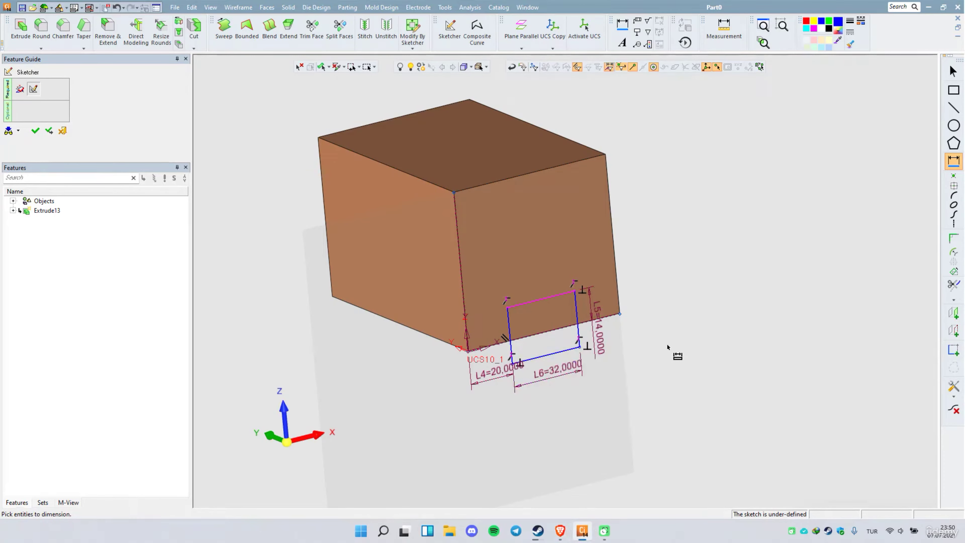
pyautogui.rightClick(677, 238)
pyautogui.click(694, 244)
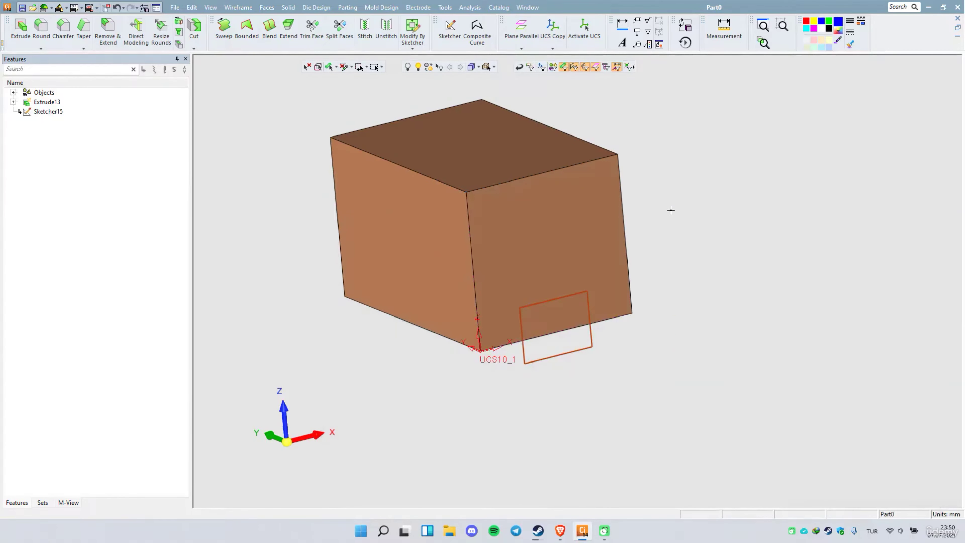
# Extrude the rectangle sketch into the block as a Remove cut with a delta of 100 mm.
pyautogui.rightClick(670, 209)
pyautogui.click(689, 214)
pyautogui.click(227, 86)
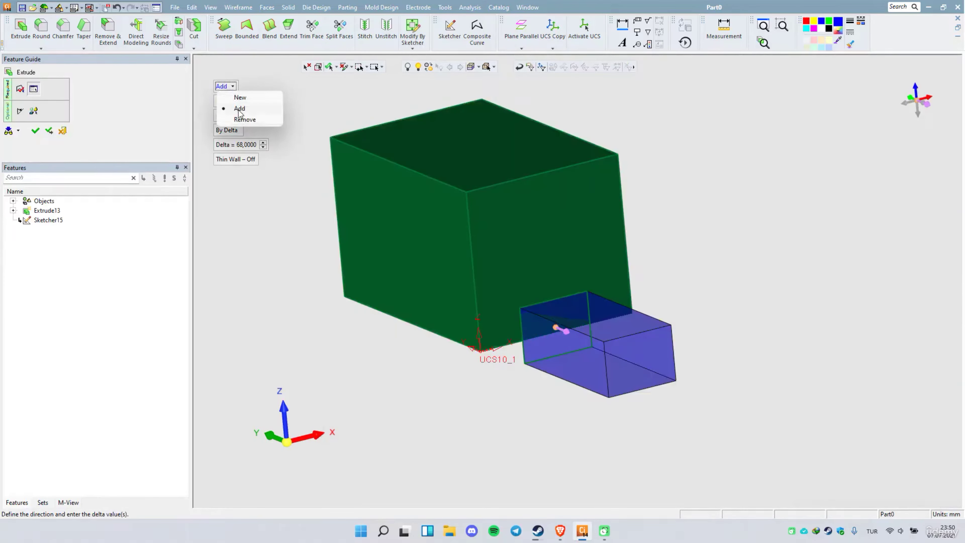
pyautogui.click(240, 113)
pyautogui.click(236, 146)
pyautogui.write('100')
pyautogui.press('Return')
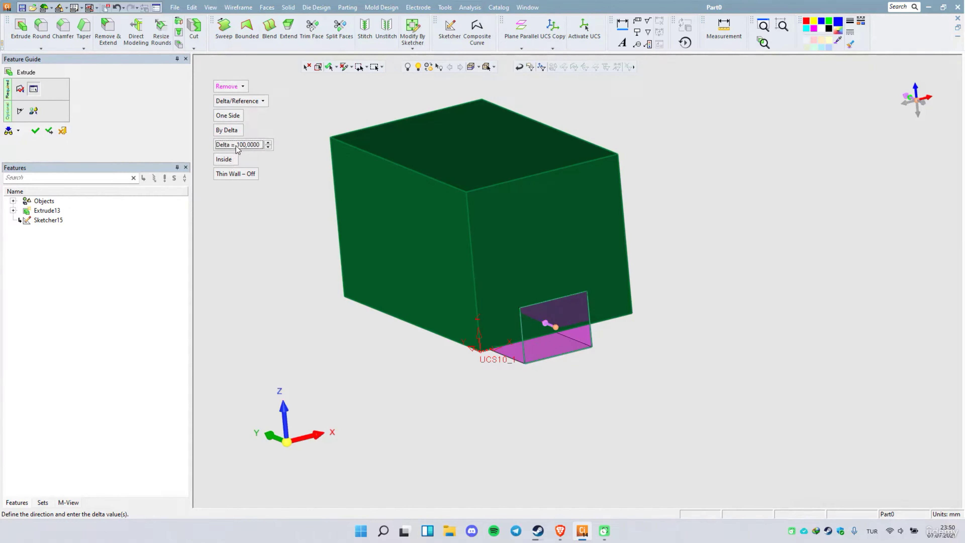
pyautogui.rightClick(707, 242)
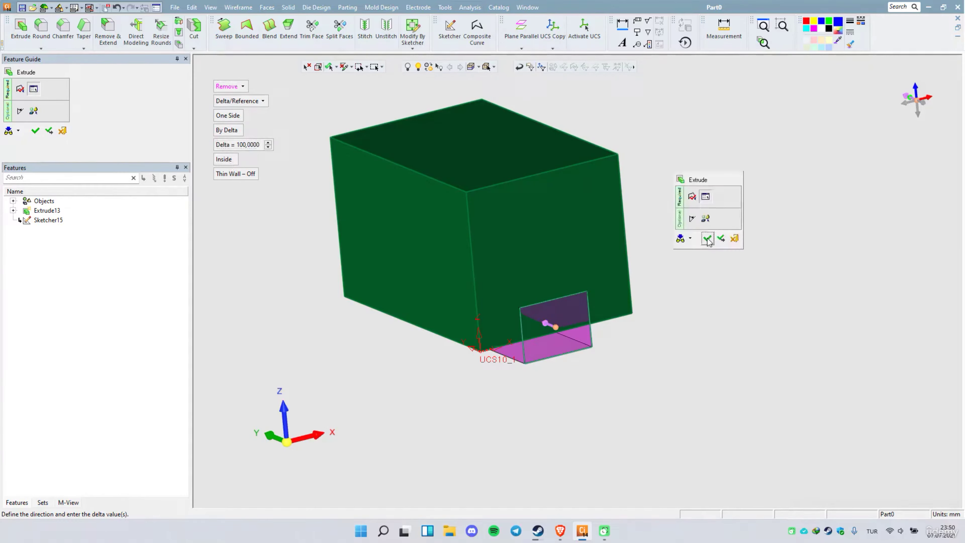
# Set the cut's delta to 150 mm so it runs through the whole block, and confirm the extrusion.
pyautogui.click(243, 148)
pyautogui.write('150')
pyautogui.press('Return')
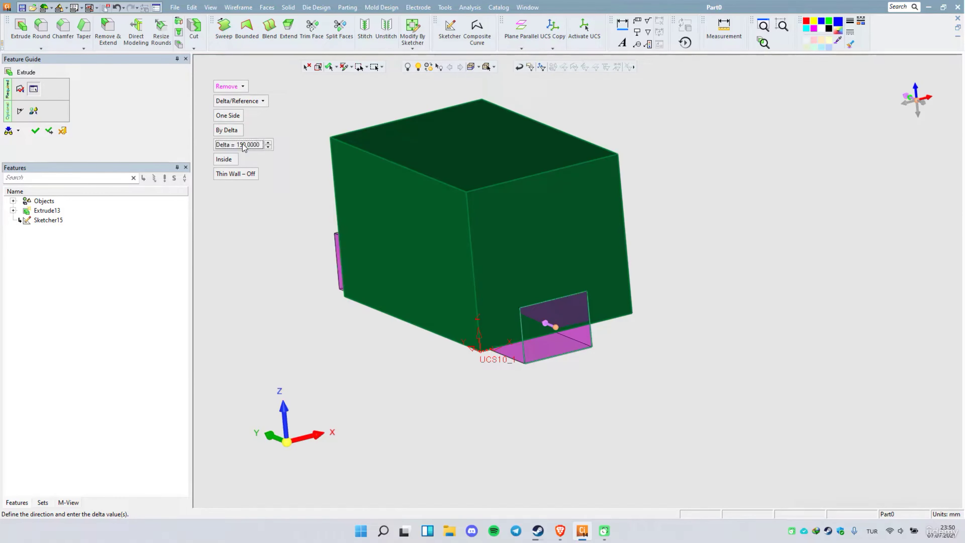
pyautogui.moveTo(617, 349); pyautogui.dragTo(592, 323, button='middle')
pyautogui.rightClick(686, 239)
pyautogui.click(686, 237)
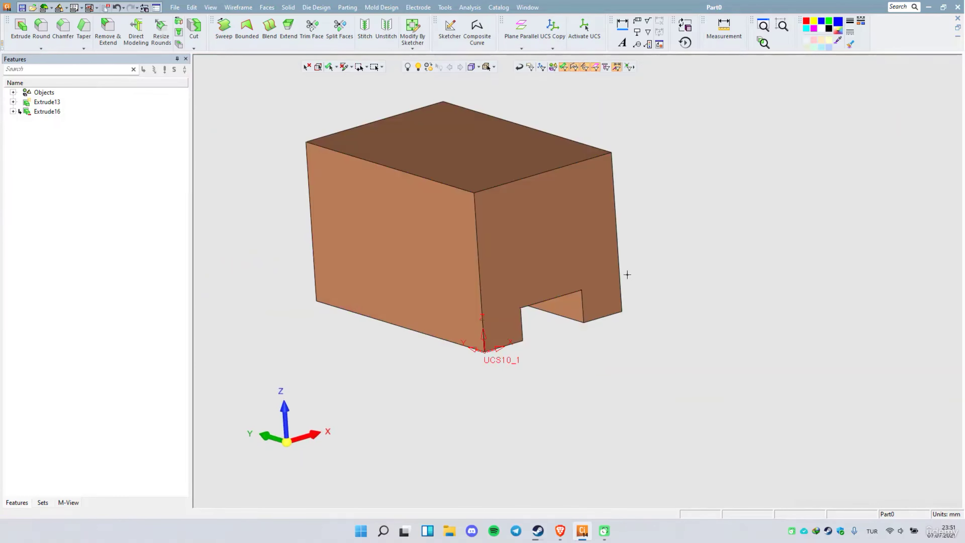
# Start a new sketch on the block's top face.
pyautogui.moveTo(520, 312); pyautogui.dragTo(542, 277, button='middle')
pyautogui.moveTo(502, 230); pyautogui.dragTo(522, 236, button='middle')
pyautogui.scroll(-3, 514, 214)
pyautogui.scroll(5, 539, 223)
pyautogui.moveTo(557, 221); pyautogui.dragTo(559, 294, button='middle')
pyautogui.rightClick(559, 293)
pyautogui.click(594, 218)
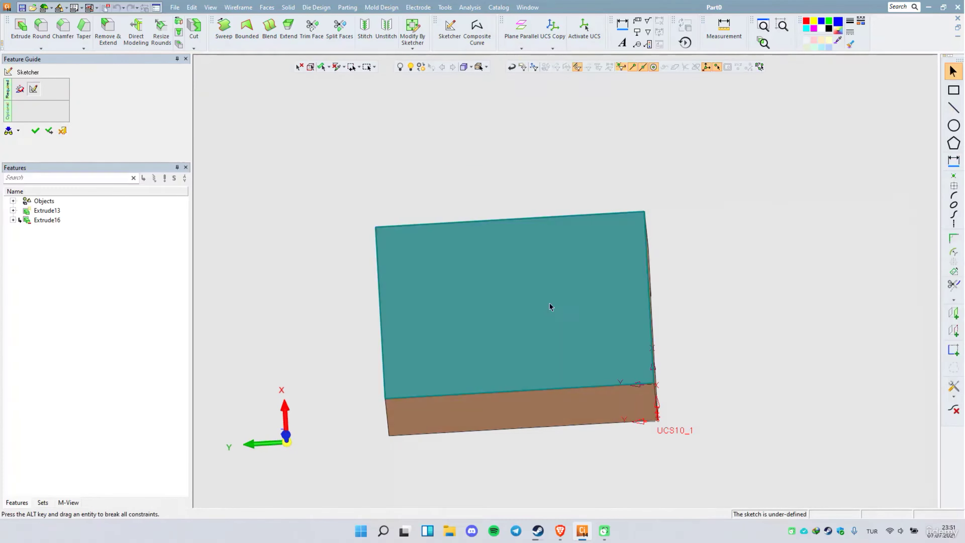
# Add the top face's boundary edges as references for the sketch.
pyautogui.rightClick(549, 303)
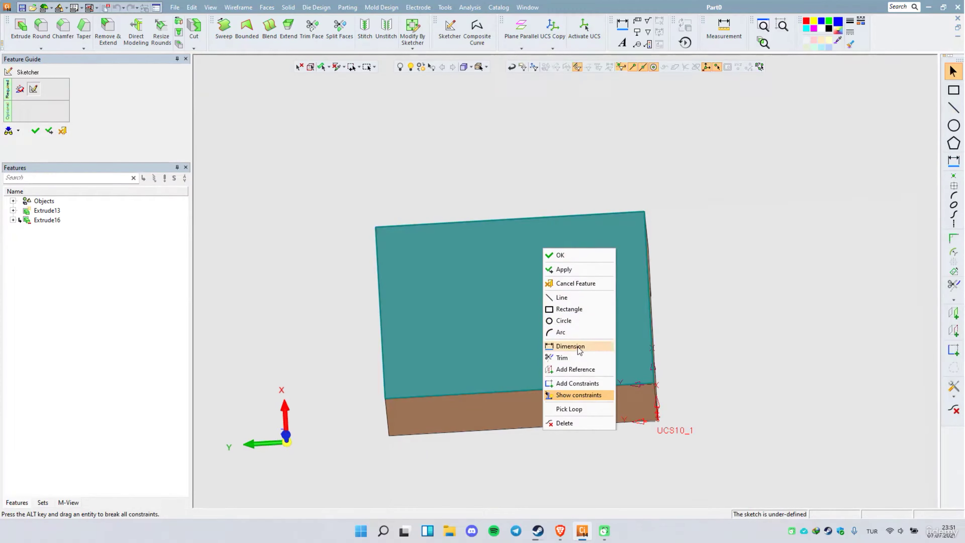
pyautogui.click(575, 369)
pyautogui.click(380, 299)
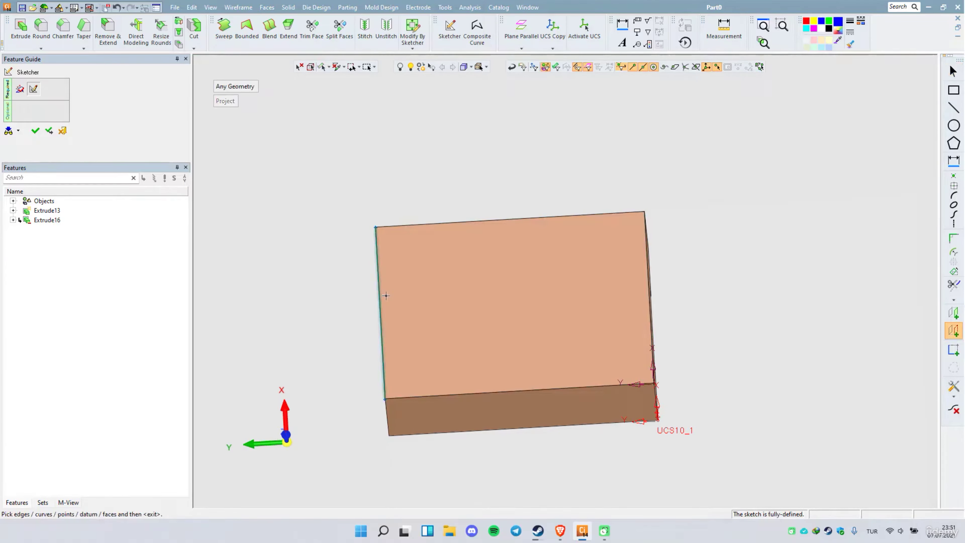
pyautogui.click(458, 223)
pyautogui.click(530, 393)
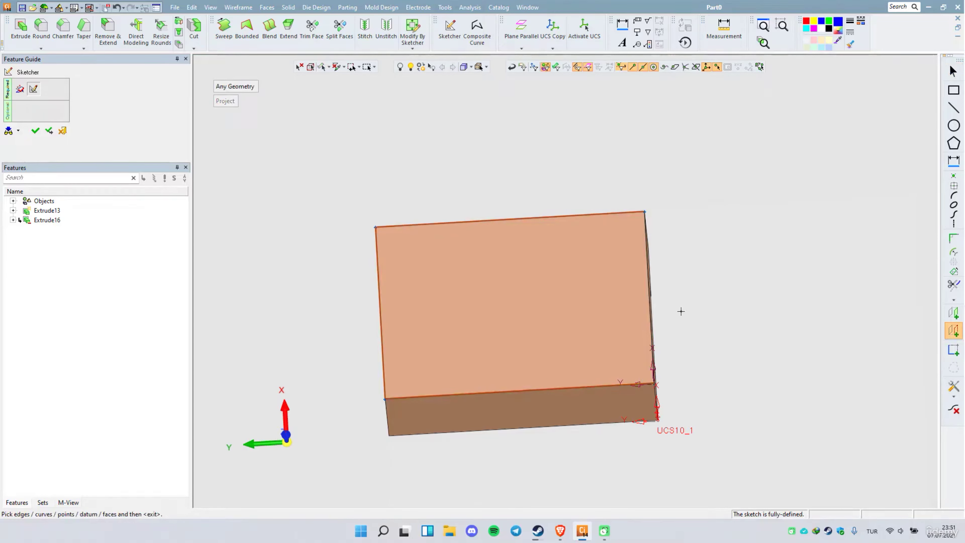
pyautogui.middleClick(684, 267)
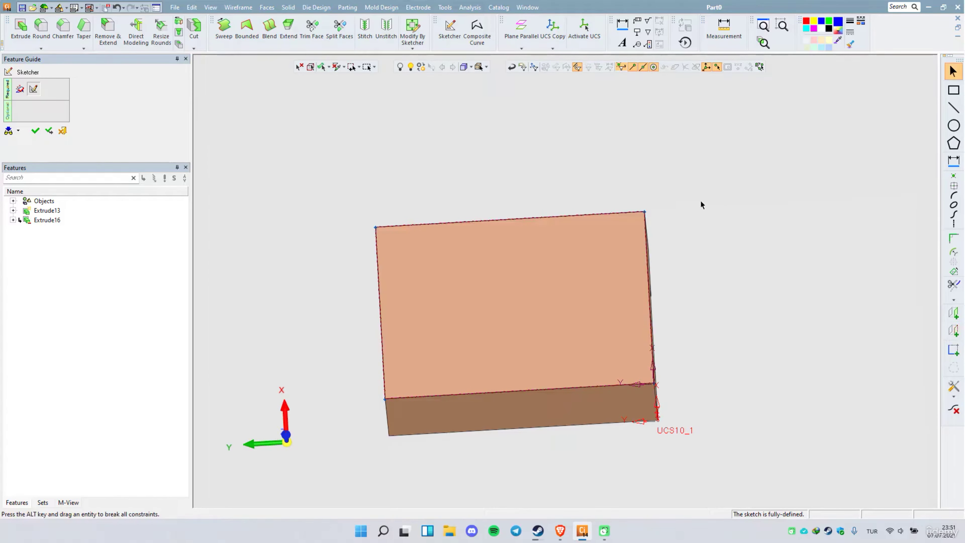
# Draw a closed six-sided L-shaped line profile extending beyond the top face, leaving out the corner diagonally opposite the UCS origin.
pyautogui.rightClick(701, 203)
pyautogui.click(735, 266)
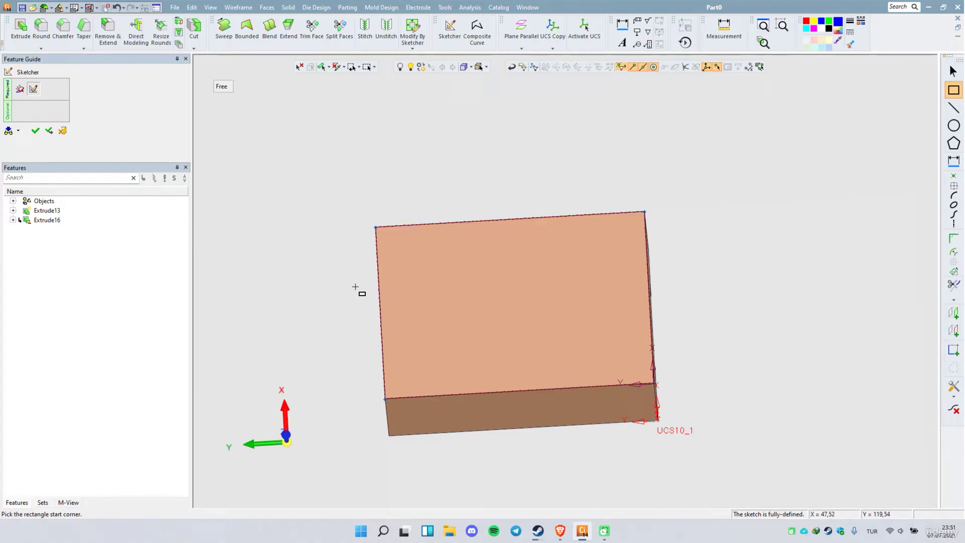
pyautogui.rightClick(335, 250)
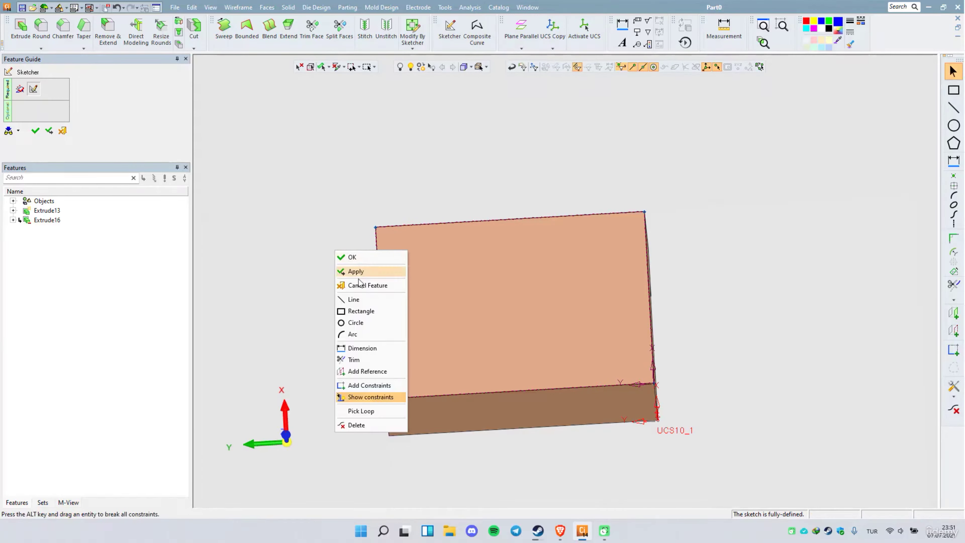
pyautogui.click(357, 301)
pyautogui.click(342, 318)
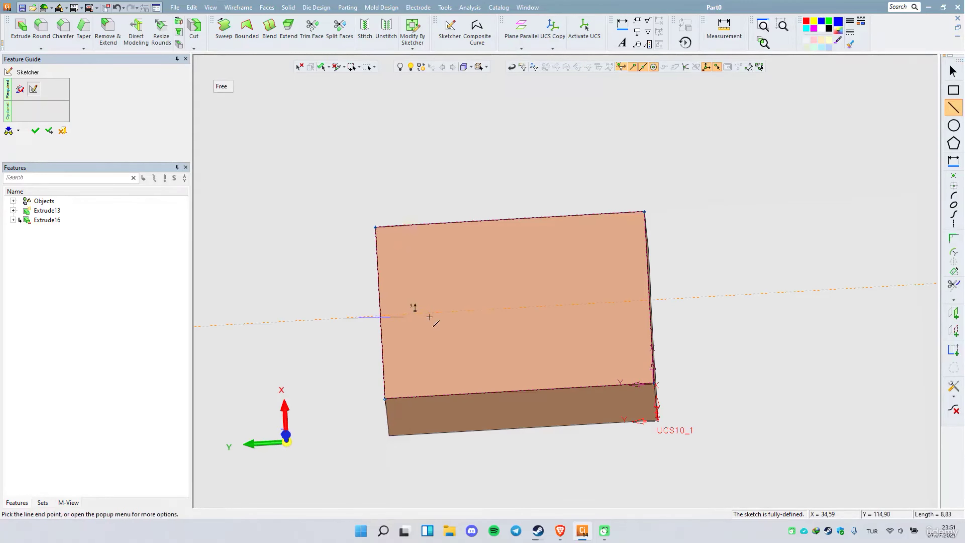
pyautogui.click(498, 308)
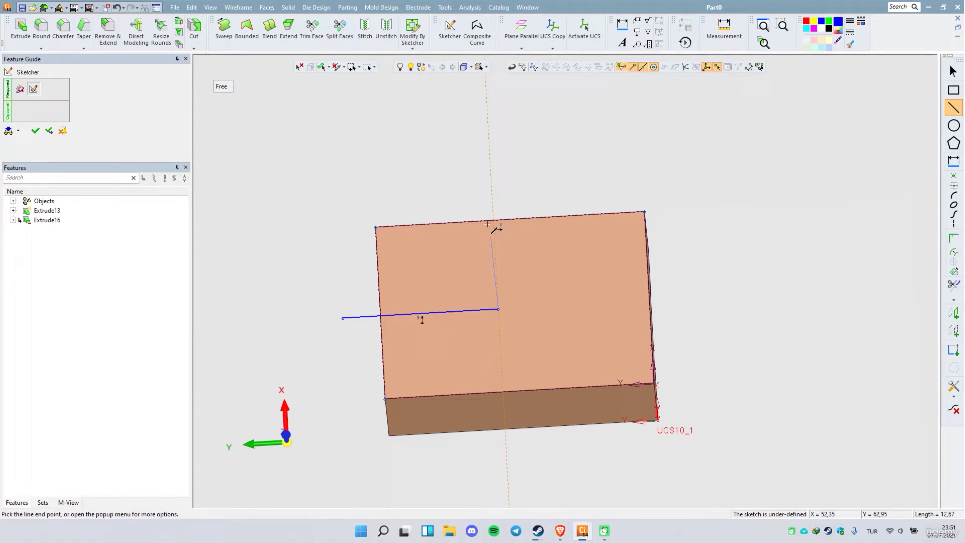
pyautogui.click(491, 195)
pyautogui.click(674, 185)
pyautogui.click(688, 455)
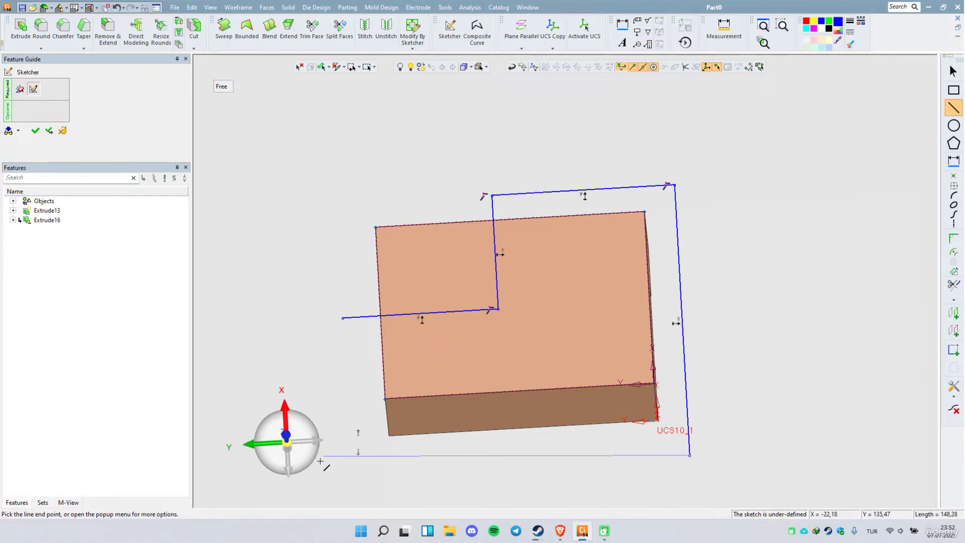
pyautogui.click(351, 475)
pyautogui.click(343, 317)
# Dimension the L-profile's inner line parallel to Y 32 mm from the top face's far long edge.
pyautogui.rightClick(336, 199)
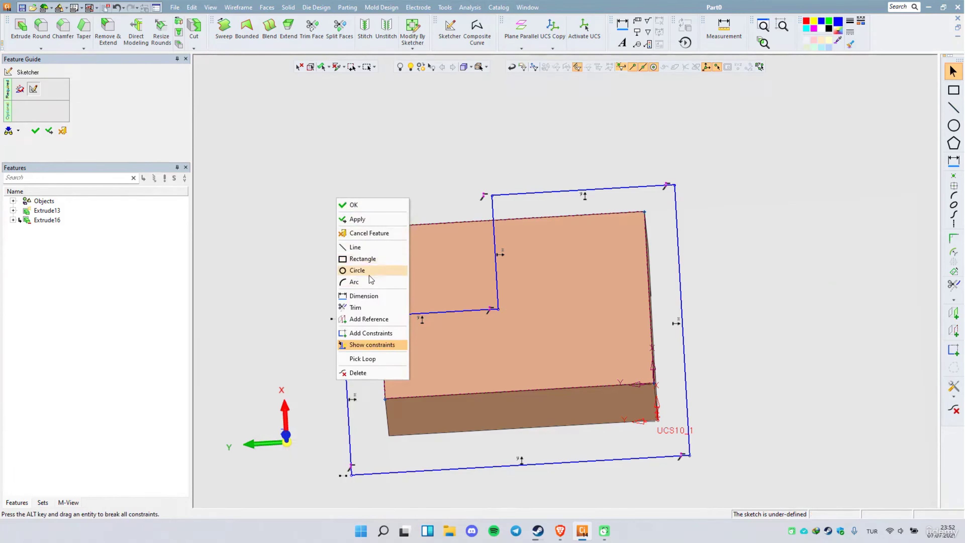
pyautogui.click(401, 296)
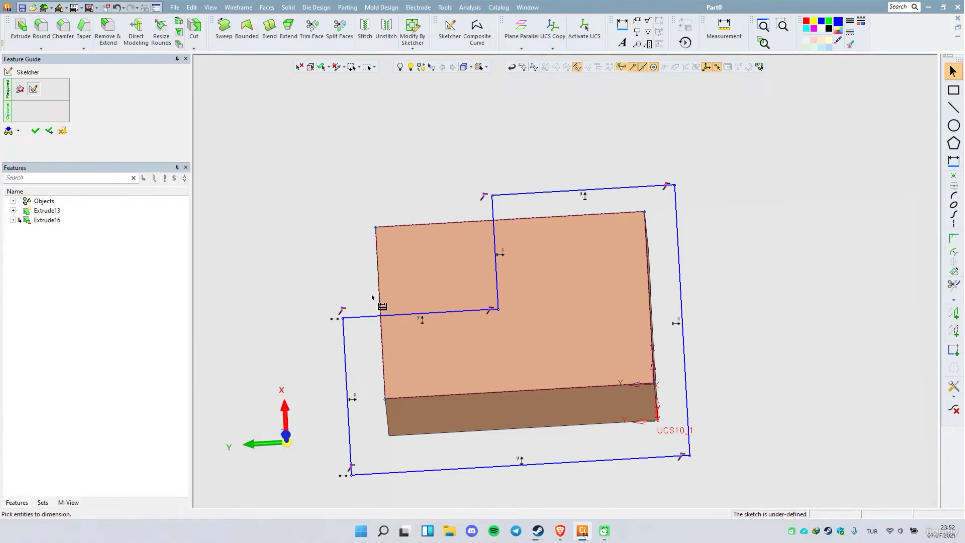
pyautogui.click(471, 315)
pyautogui.click(455, 280)
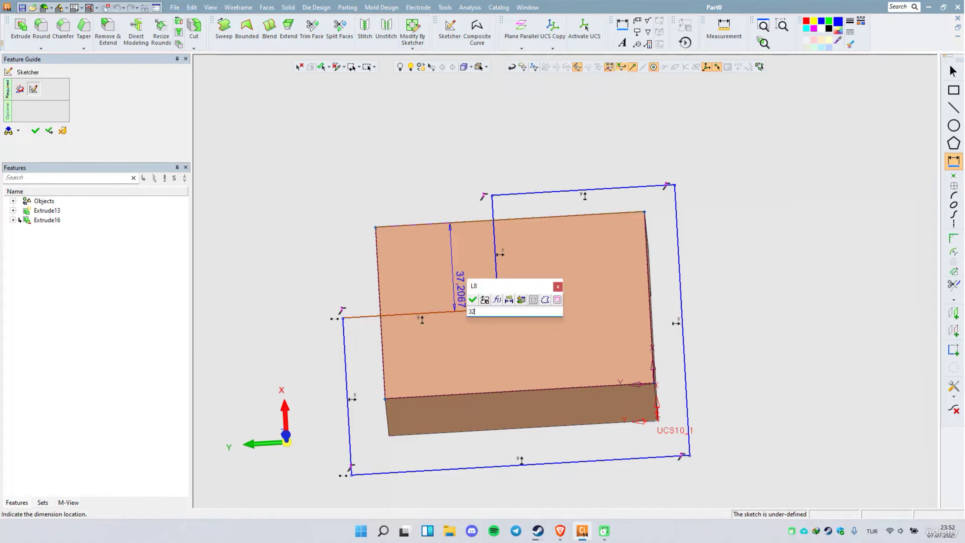
pyautogui.press('Return')
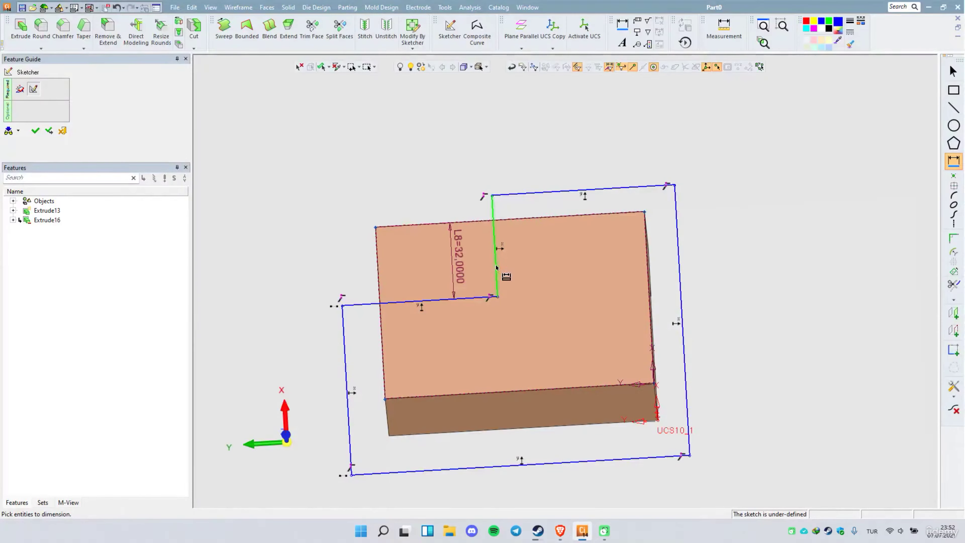
# Dimension the L-profile's inner line parallel to X 44 mm from the top face's far short edge.
pyautogui.click(496, 267)
pyautogui.click(428, 206)
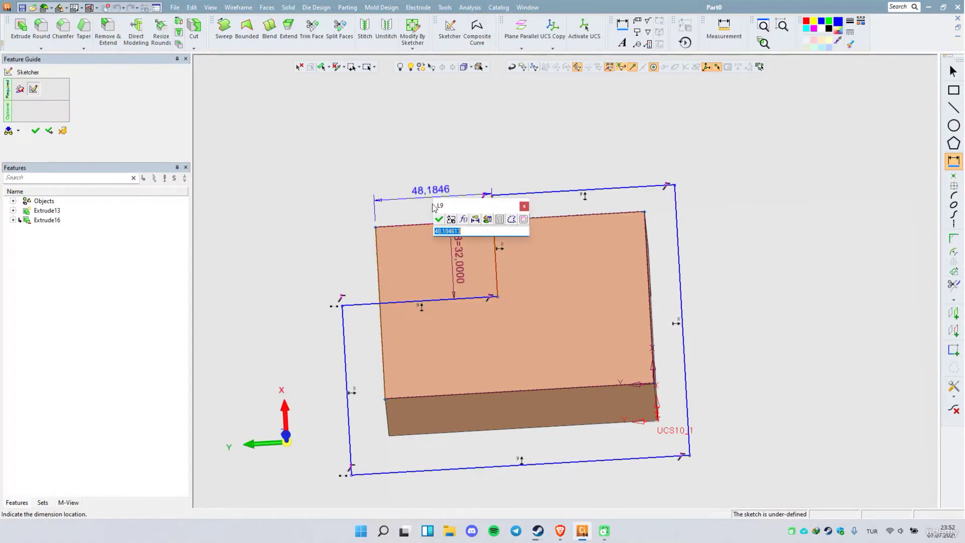
pyautogui.press('Return')
# Draw a line parallel to X across the L-profile, inside its outer line on the UCS side, joining its two Y-parallel outer lines.
pyautogui.click(683, 333)
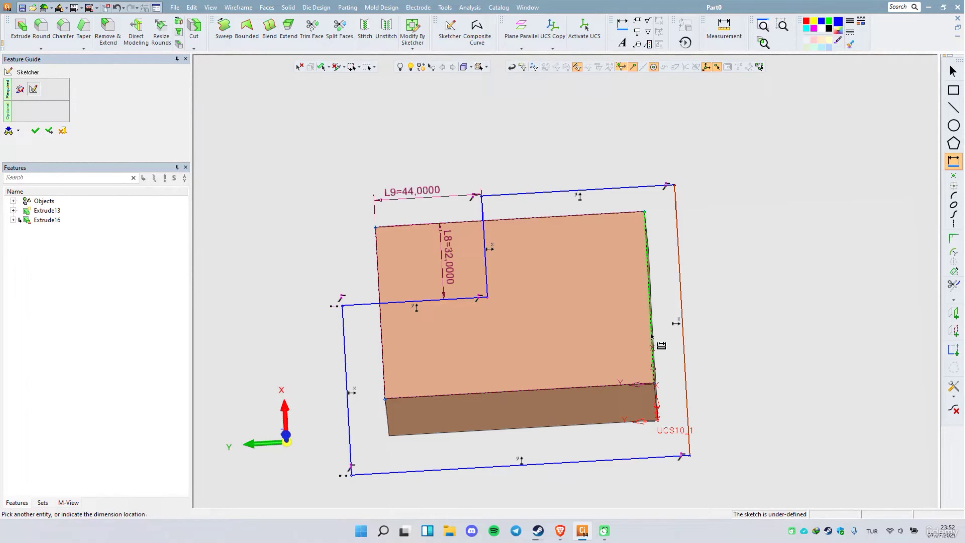
pyautogui.press('Escape')
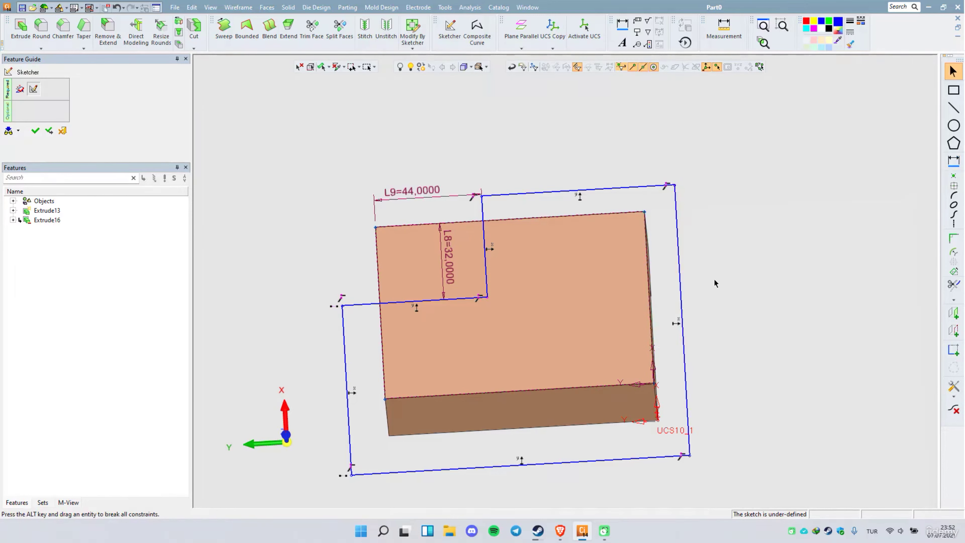
pyautogui.rightClick(727, 237)
pyautogui.click(744, 284)
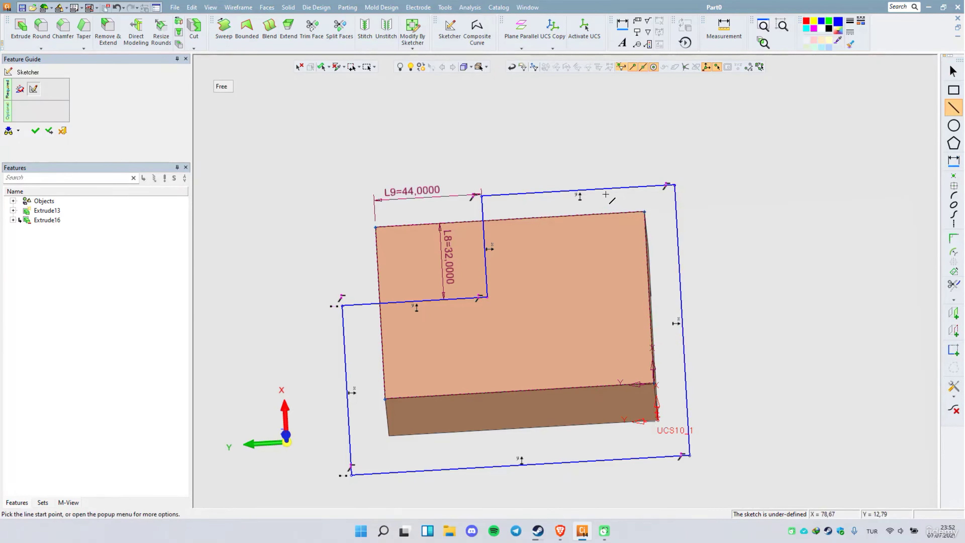
pyautogui.click(599, 188)
pyautogui.click(614, 459)
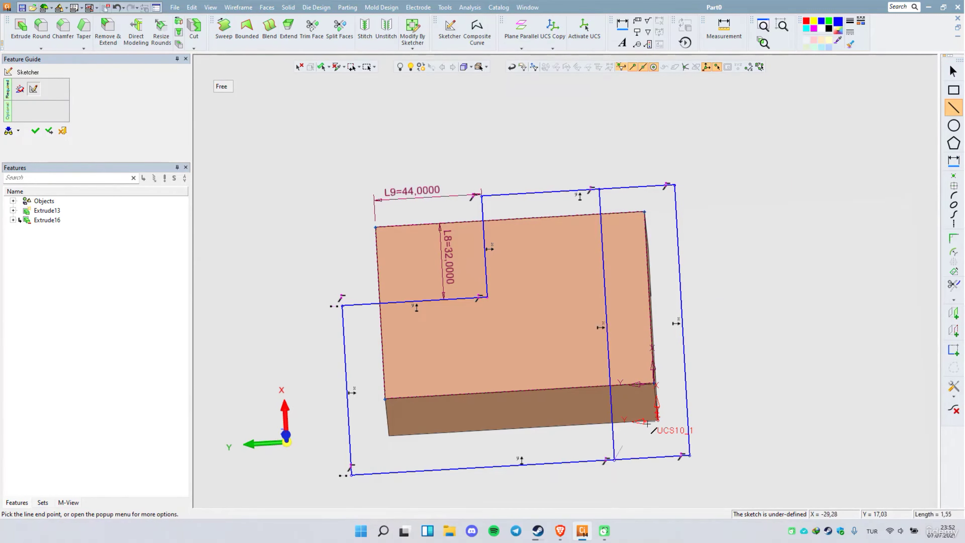
pyautogui.middleClick(778, 262)
# Trim away the L-profile's old outer line and the segments extending beyond the new line.
pyautogui.rightClick(779, 262)
pyautogui.click(798, 378)
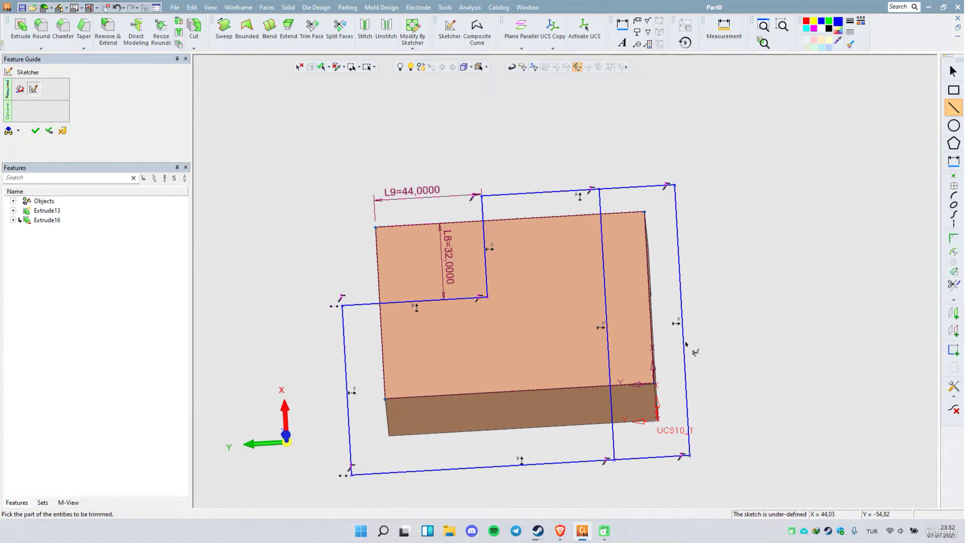
pyautogui.click(685, 344)
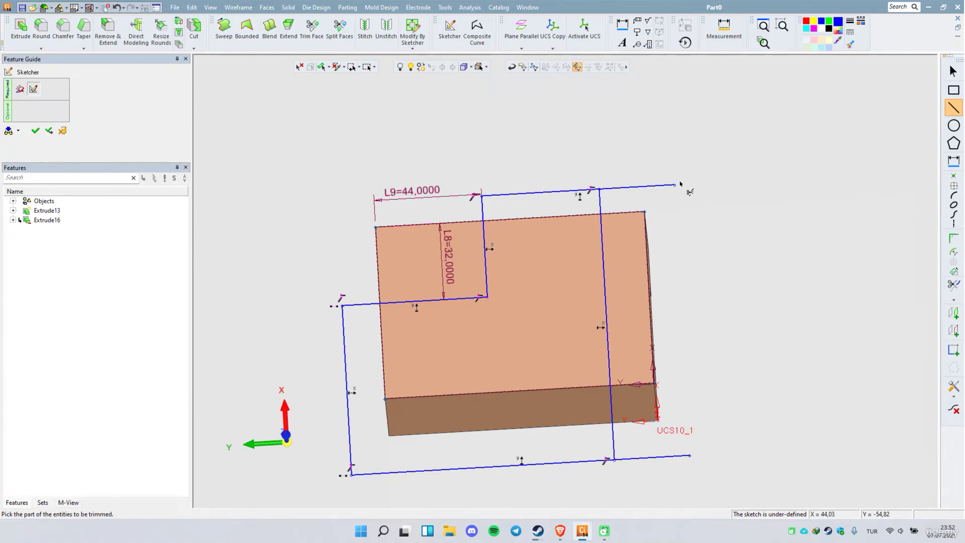
# Dimension the new line 20 mm from the top face's short edge nearest the UCS origin and finish the sketch.
pyautogui.rightClick(710, 331)
pyautogui.click(733, 384)
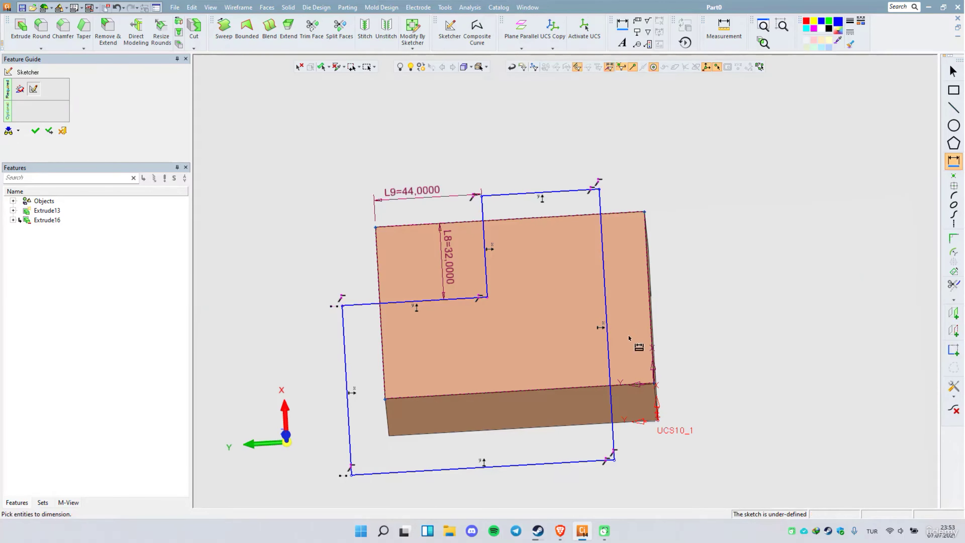
pyautogui.click(652, 336)
pyautogui.click(607, 347)
pyautogui.click(632, 347)
pyautogui.write('20')
pyautogui.press('Return')
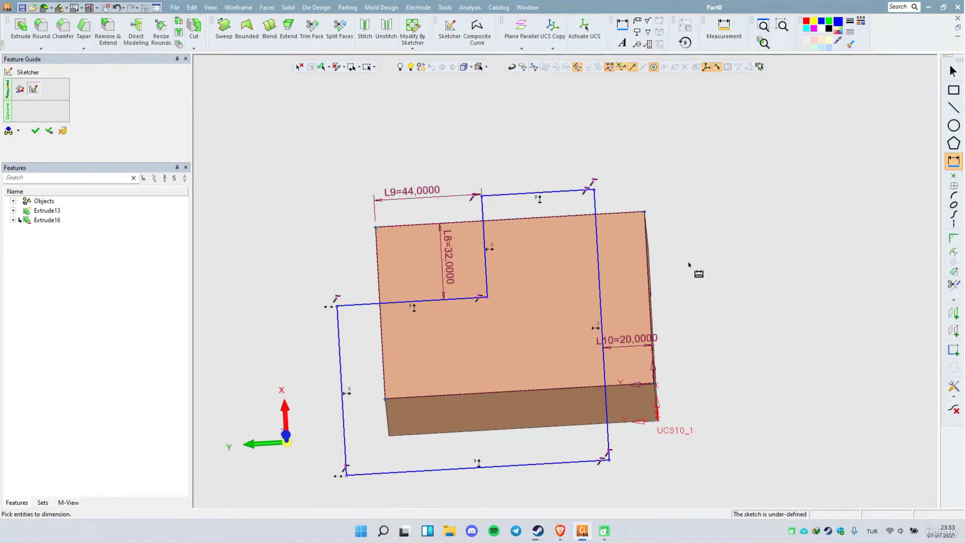
pyautogui.rightClick(694, 270)
pyautogui.click(725, 266)
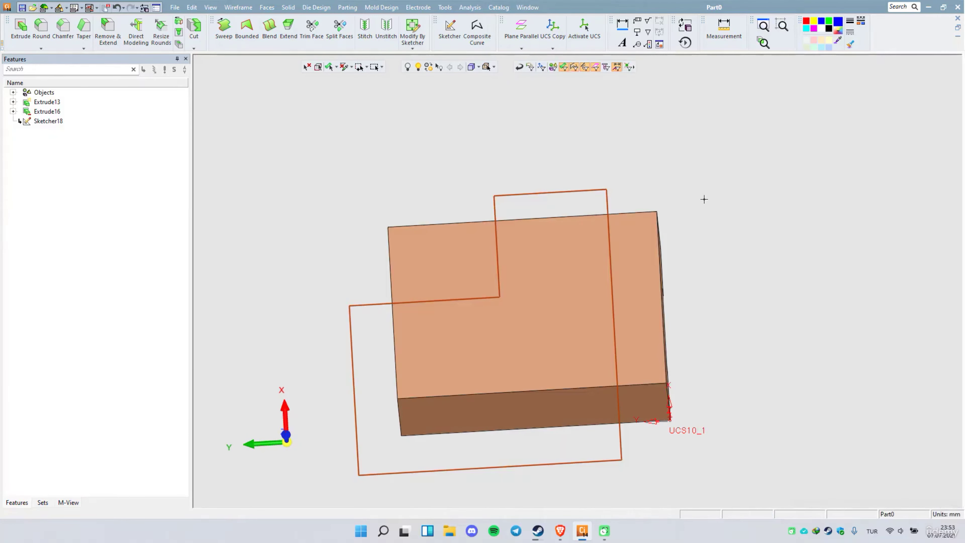
# Extrude the L-shaped profile down into the block as a Remove cut with a delta of 52 mm.
pyautogui.rightClick(702, 199)
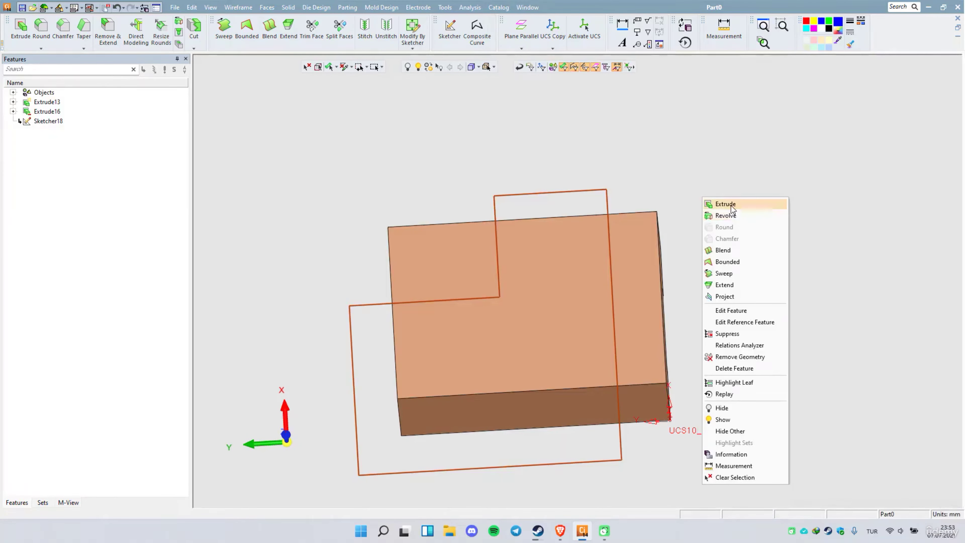
pyautogui.click(726, 204)
pyautogui.click(497, 348)
pyautogui.click(246, 145)
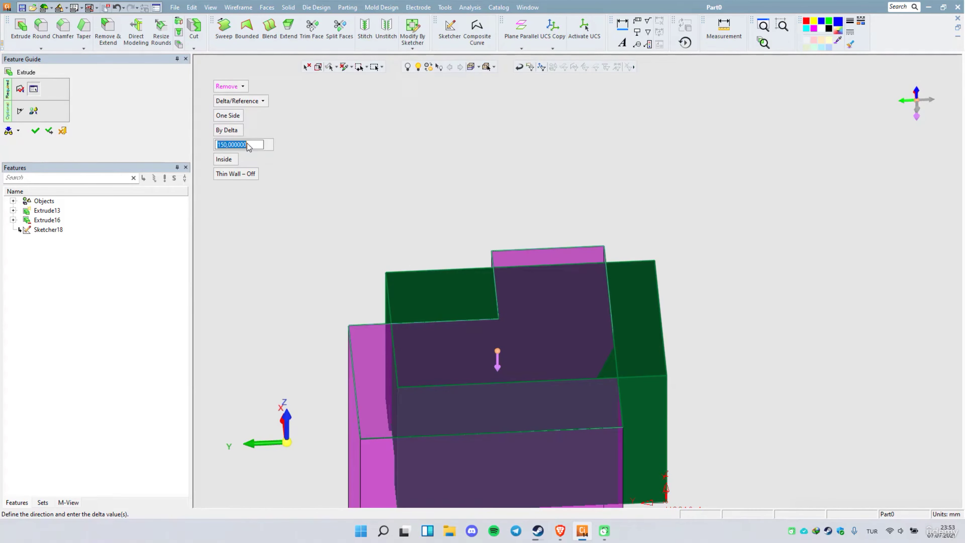
pyautogui.write('52')
pyautogui.press('Return')
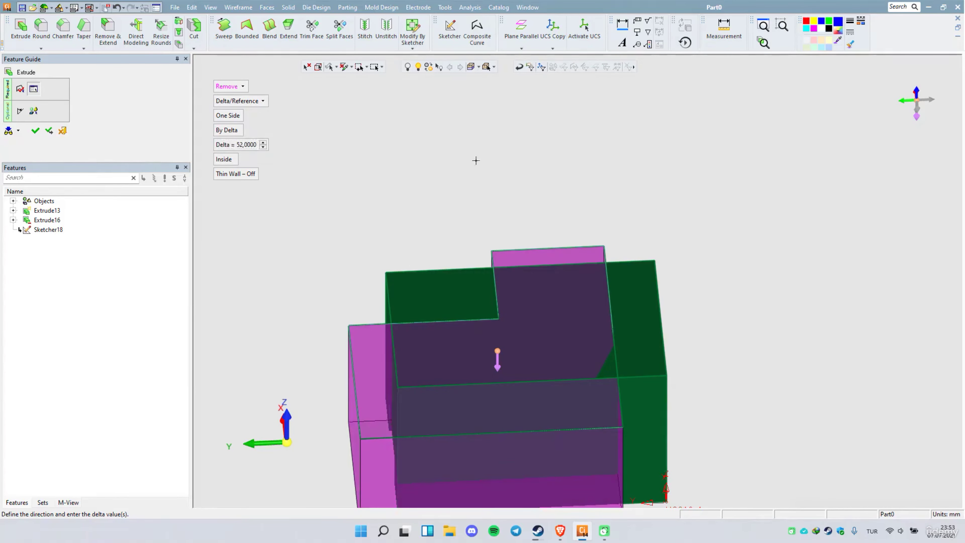
pyautogui.middleClick(476, 163)
# Sketch a rectangle on the narrow wall's top face, extending beyond the face on all sides, and finish the sketch.
pyautogui.keyDown('ctrl'); pyautogui.moveTo(570, 240); pyautogui.dragTo(678, 351); pyautogui.keyUp('ctrl')
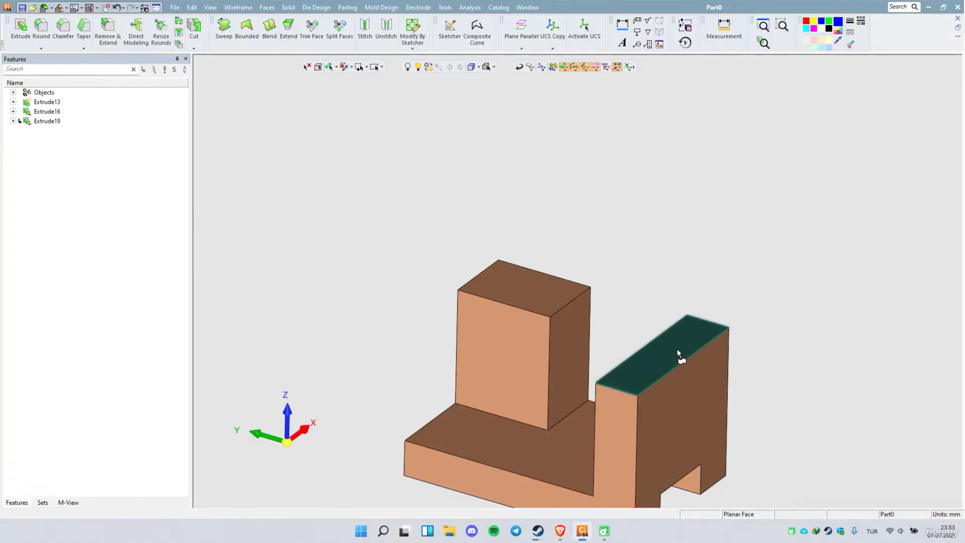
pyautogui.rightClick(678, 352)
pyautogui.click(699, 218)
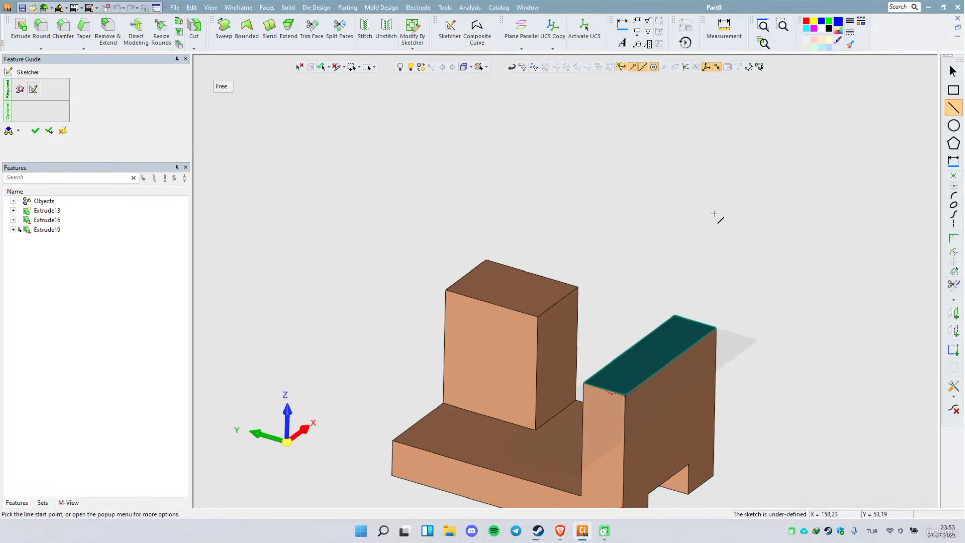
pyautogui.rightClick(688, 185)
pyautogui.click(707, 232)
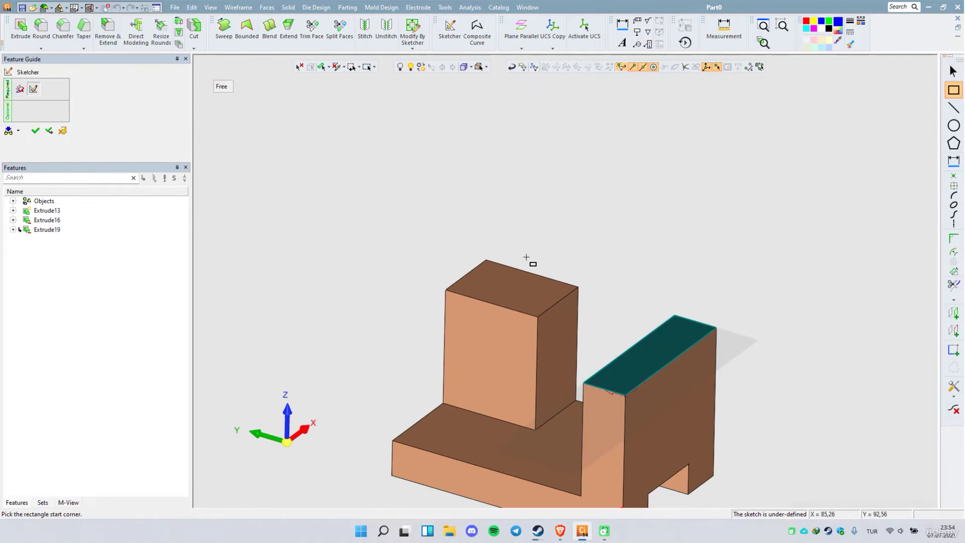
pyautogui.scroll(-2, 526, 259)
pyautogui.keyDown('ctrl'); pyautogui.moveTo(461, 331); pyautogui.dragTo(586, 387); pyautogui.keyUp('ctrl')
pyautogui.click(595, 235)
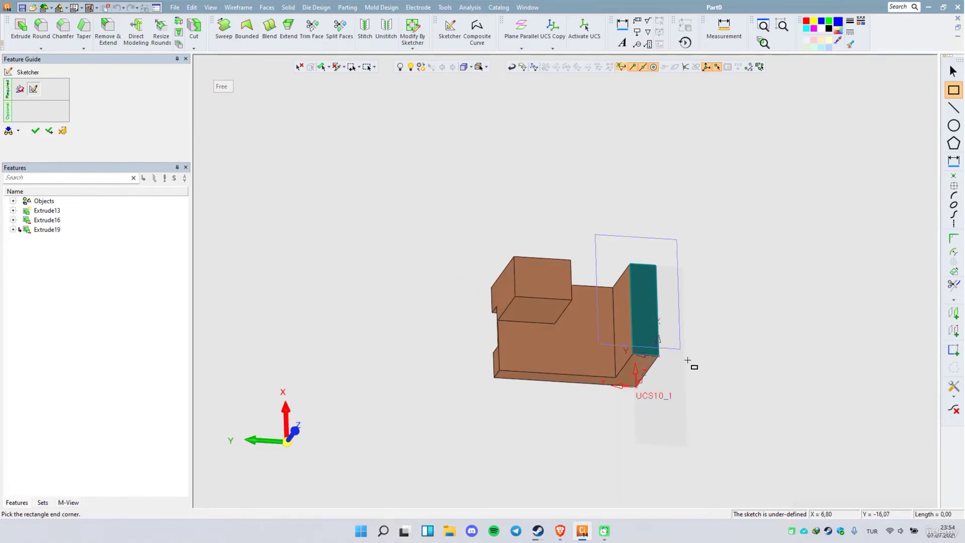
pyautogui.click(708, 383)
pyautogui.rightClick(754, 275)
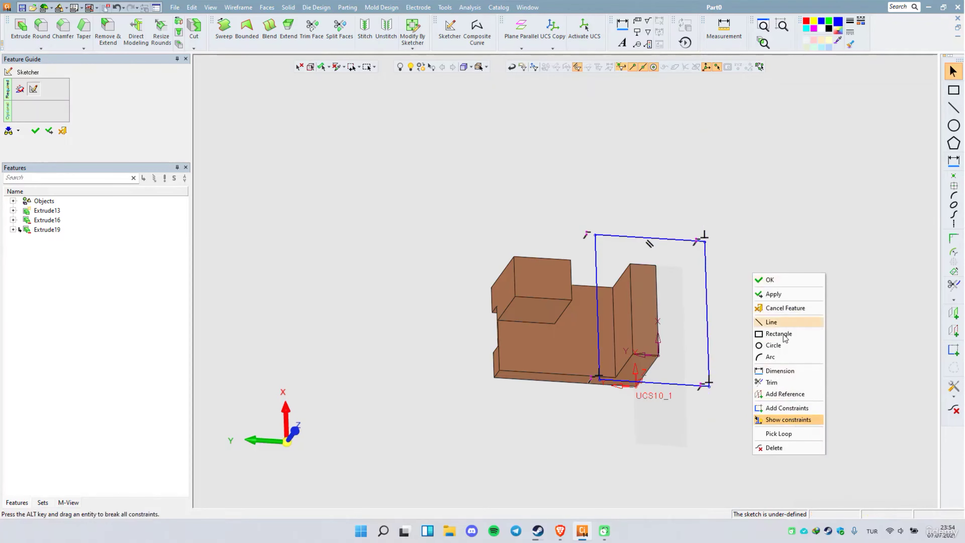
pyautogui.click(767, 279)
# Extrude the rectangle downward as a Remove cut with a delta of 26 mm to lower the narrow wall.
pyautogui.rightClick(753, 233)
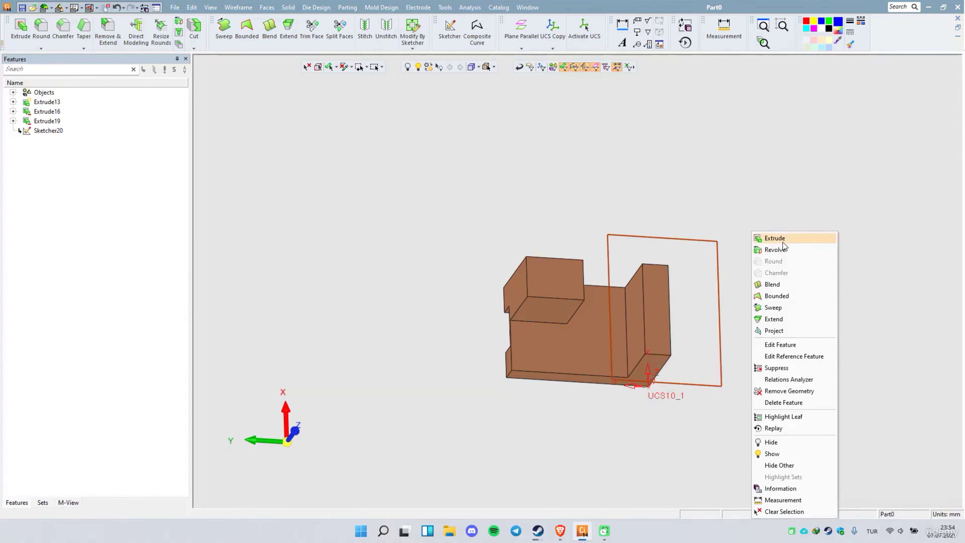
pyautogui.click(782, 242)
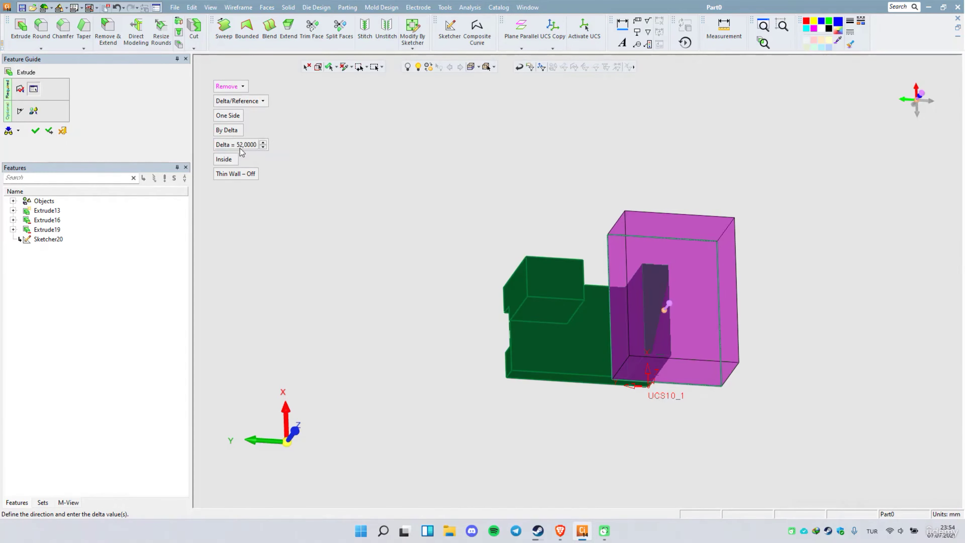
pyautogui.click(240, 149)
pyautogui.write('26')
pyautogui.press('Return')
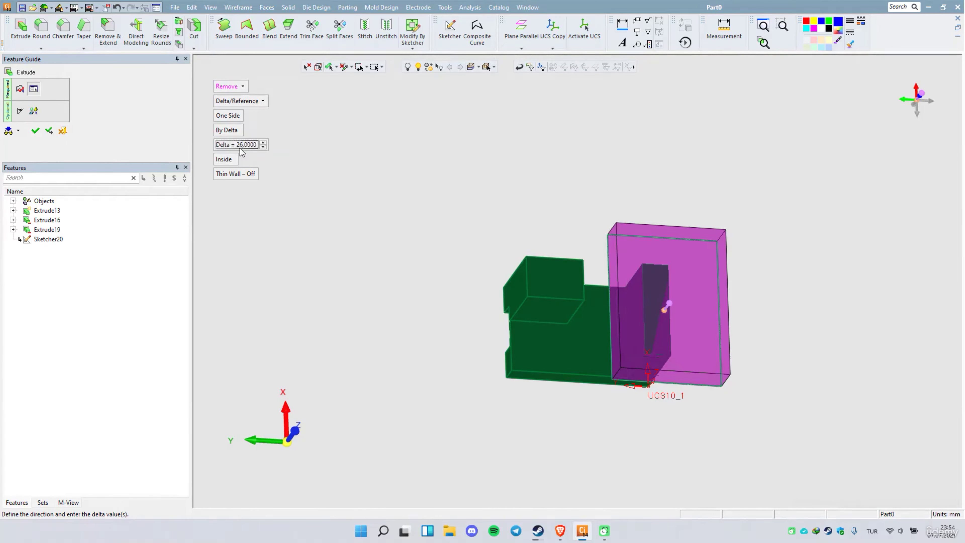
pyautogui.moveTo(482, 281); pyautogui.dragTo(476, 224, button='middle')
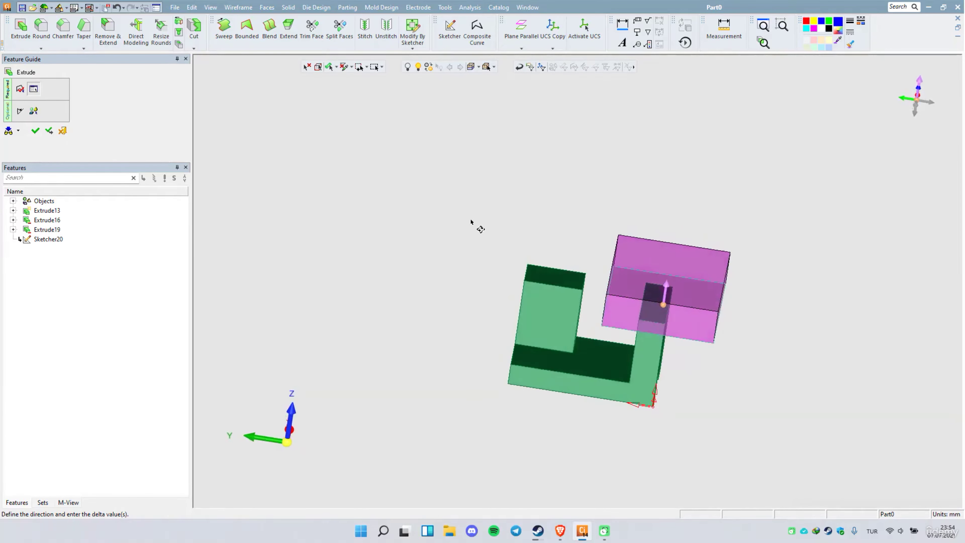
pyautogui.rightClick(665, 281)
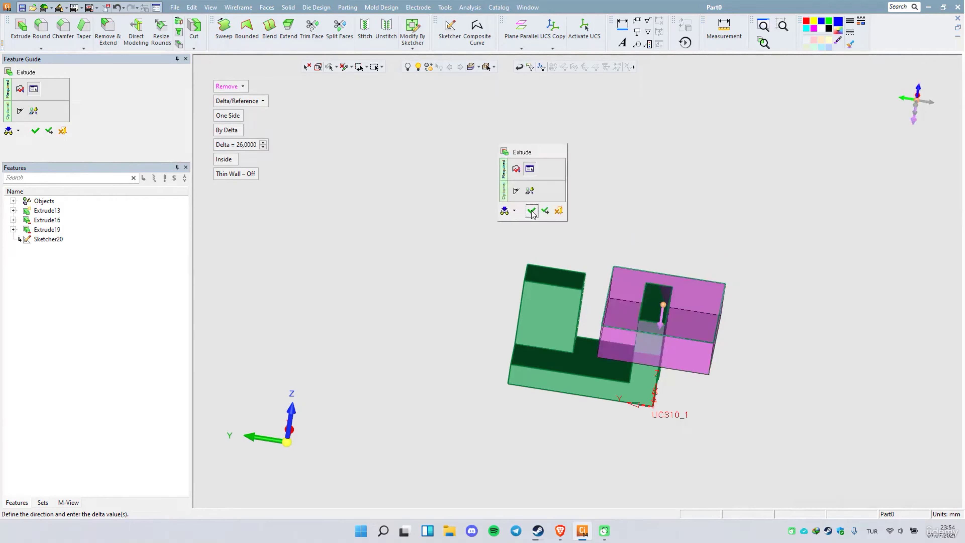
pyautogui.click(529, 213)
# Measure the lowered wall's vertical edge at the UCS corner and the base plate's vertical edge at the far end.
pyautogui.moveTo(631, 344); pyautogui.dragTo(607, 345, button='middle')
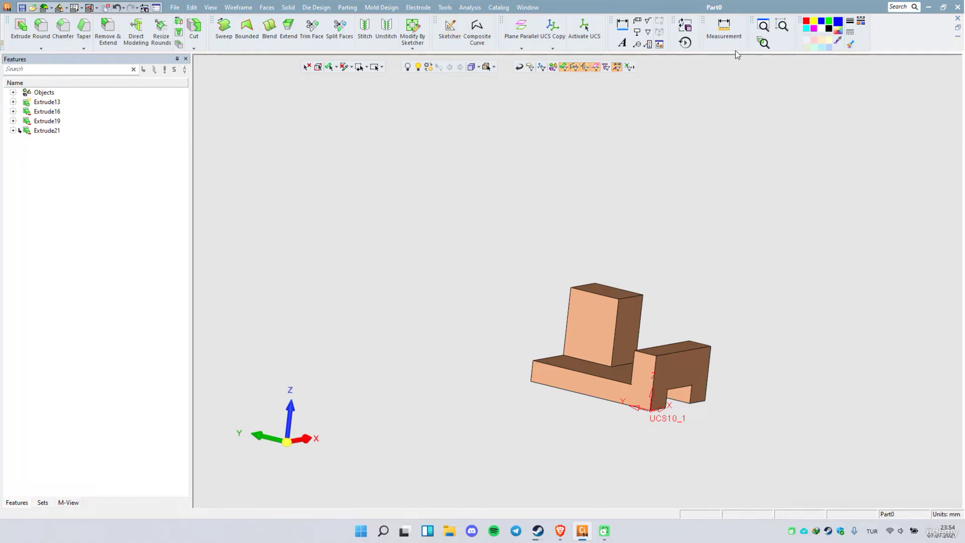
pyautogui.click(724, 30)
pyautogui.click(654, 374)
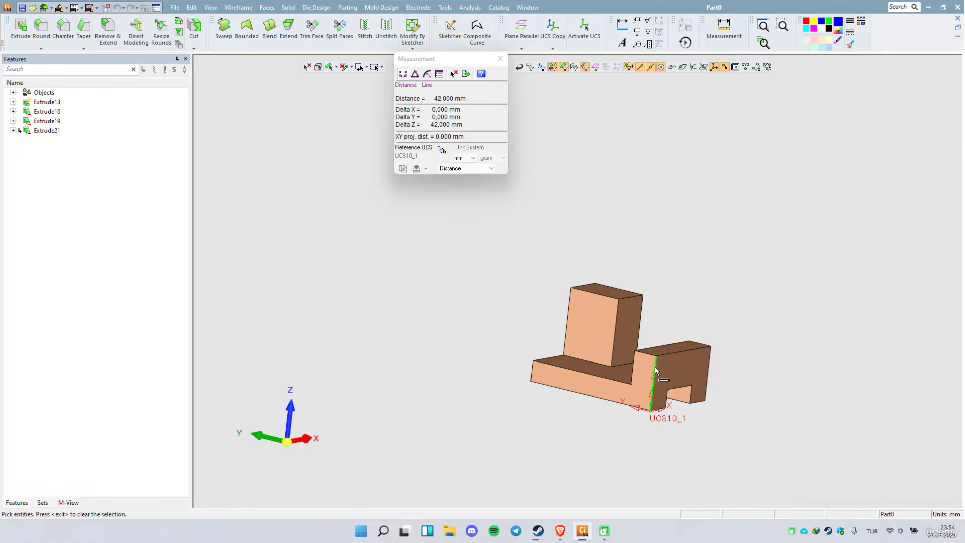
pyautogui.press('Escape')
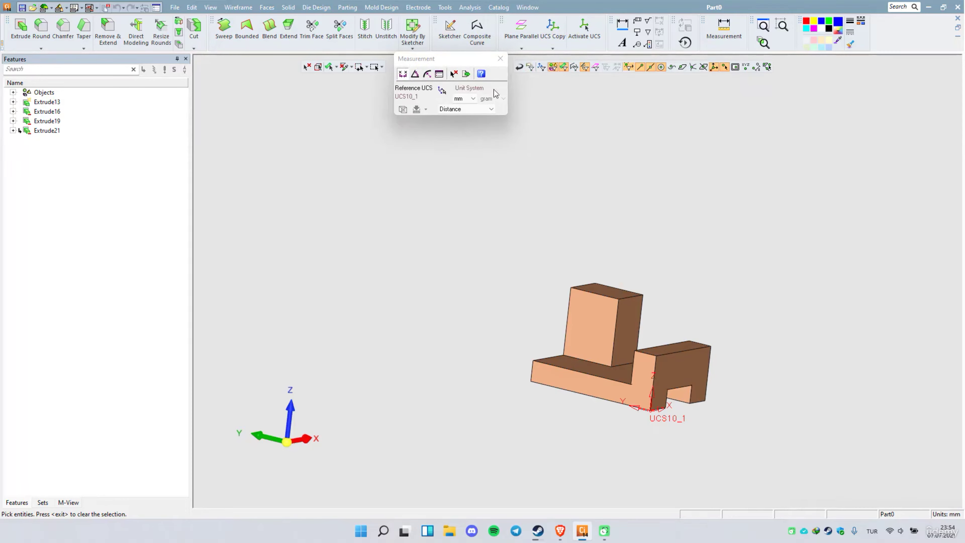
pyautogui.click(532, 368)
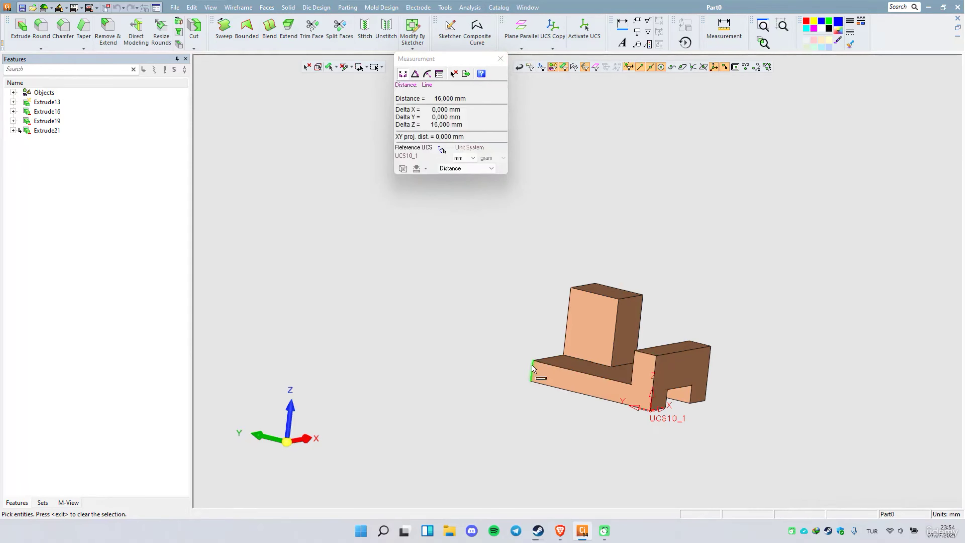
pyautogui.click(500, 58)
# Start a sketch on the lowered wall's outer side face containing the bottom slot opening.
pyautogui.moveTo(599, 345); pyautogui.dragTo(645, 350, button='middle')
pyautogui.scroll(2, 644, 383)
pyautogui.moveTo(577, 164); pyautogui.dragTo(564, 401, button='middle')
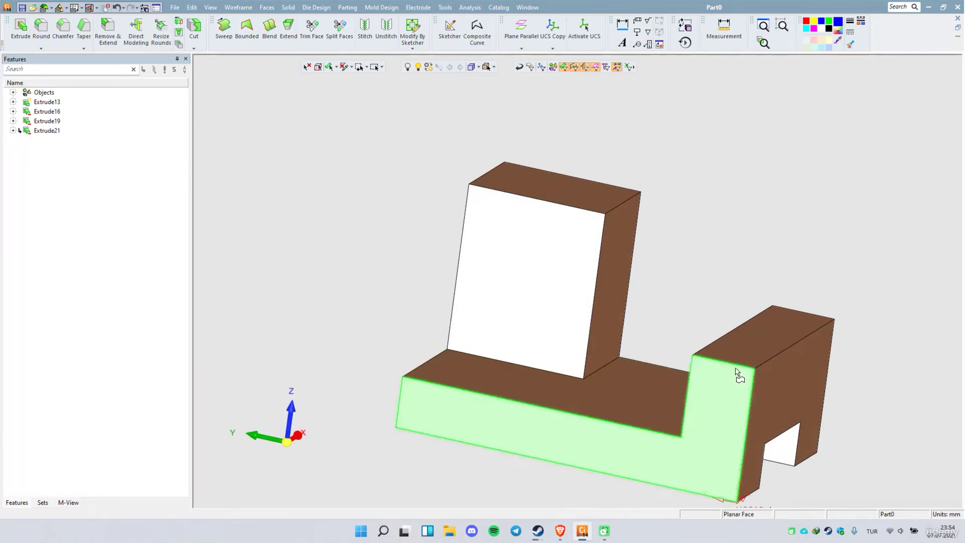
pyautogui.moveTo(771, 384); pyautogui.dragTo(717, 382, button='middle')
pyautogui.click(783, 382)
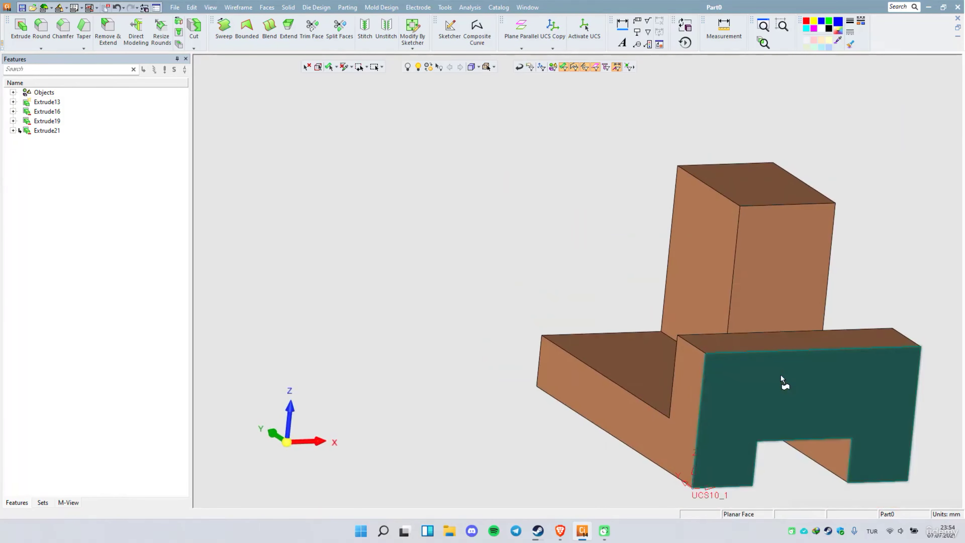
pyautogui.rightClick(781, 383)
pyautogui.click(797, 213)
pyautogui.moveTo(441, 310)
pyautogui.mouseDown(button='middle')
pyautogui.moveTo(898, 400)
pyautogui.moveTo(616, 366)
pyautogui.moveTo(346, 197)
pyautogui.mouseUp(button='middle')
# Draw a circle of radius 12 mm centred on the wall face's top edge, adding that edge as a sketch reference.
pyautogui.rightClick(331, 170)
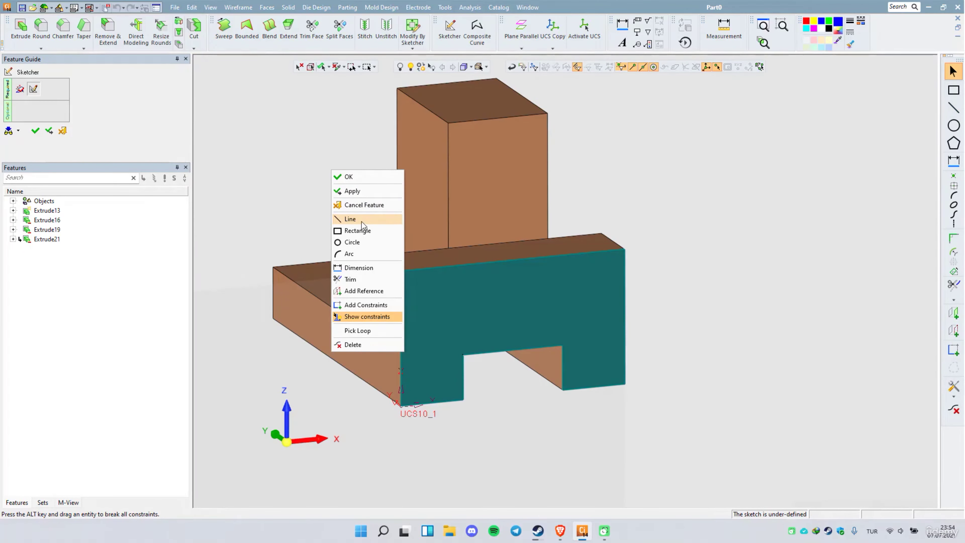
pyautogui.click(357, 242)
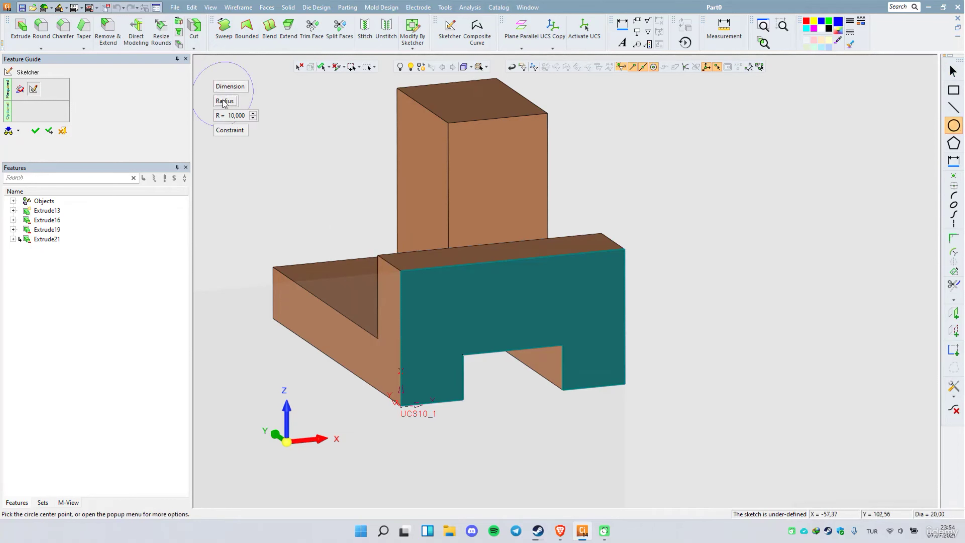
pyautogui.click(238, 118)
pyautogui.write('12')
pyautogui.press('Return')
pyautogui.rightClick(515, 278)
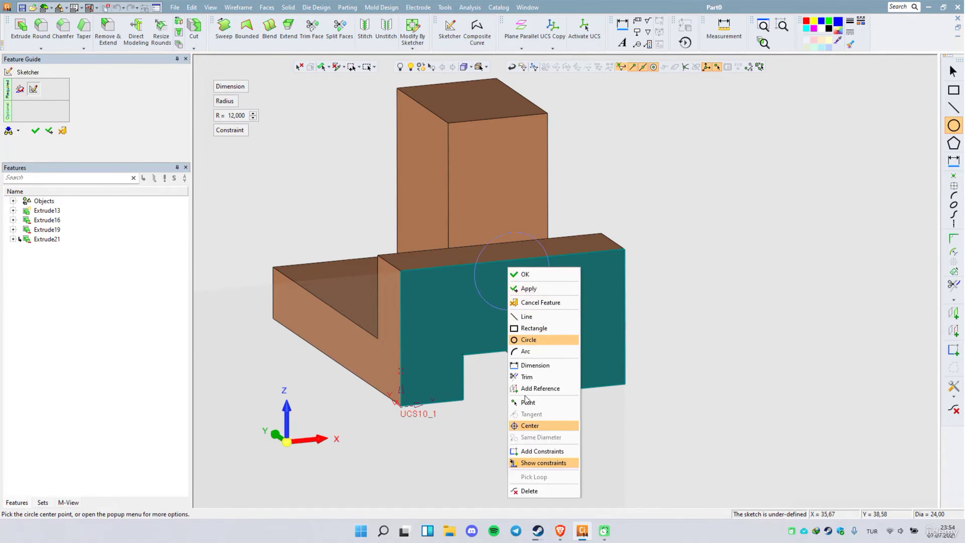
pyautogui.click(532, 388)
pyautogui.click(509, 264)
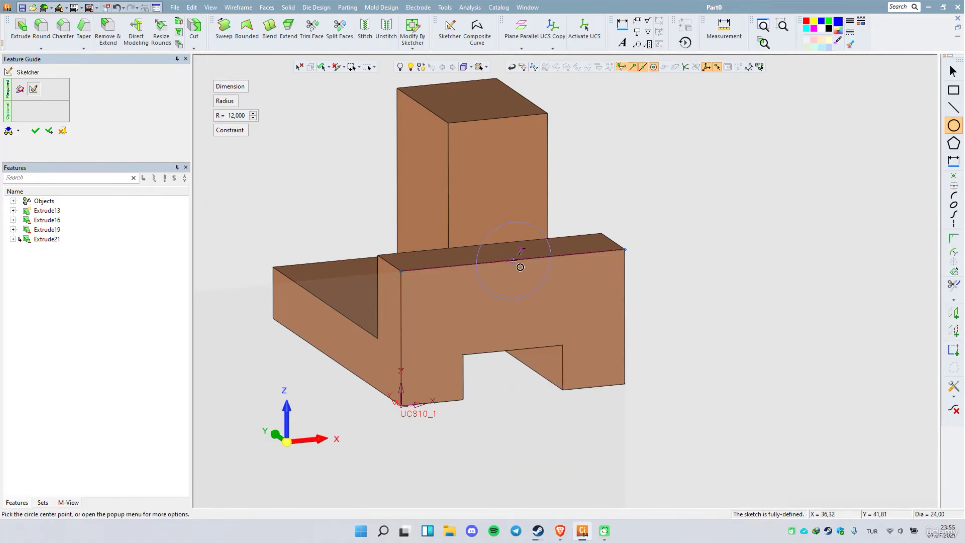
pyautogui.click(505, 262)
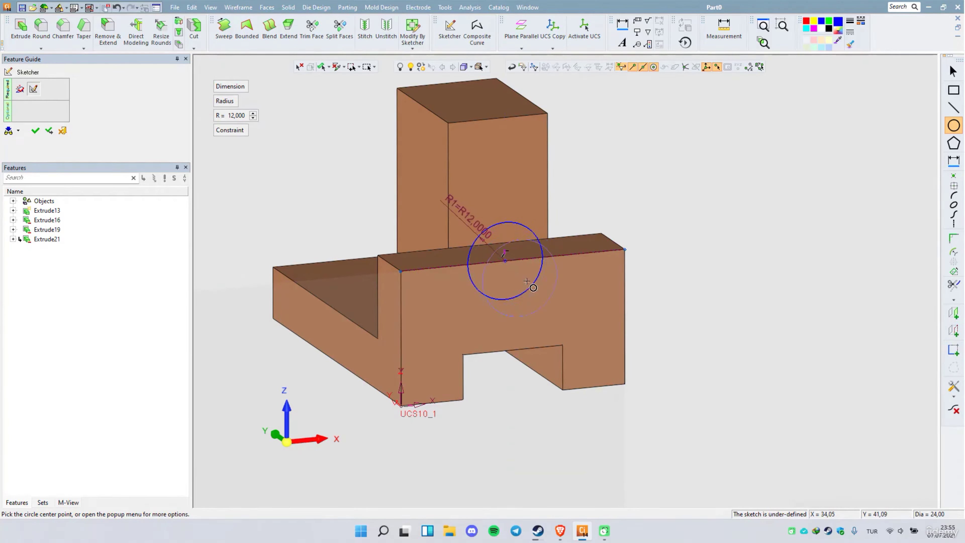
# Dimension the circle's centre 36 mm from the wall's vertical edge opposite the UCS corner and finish the sketch.
pyautogui.rightClick(572, 280)
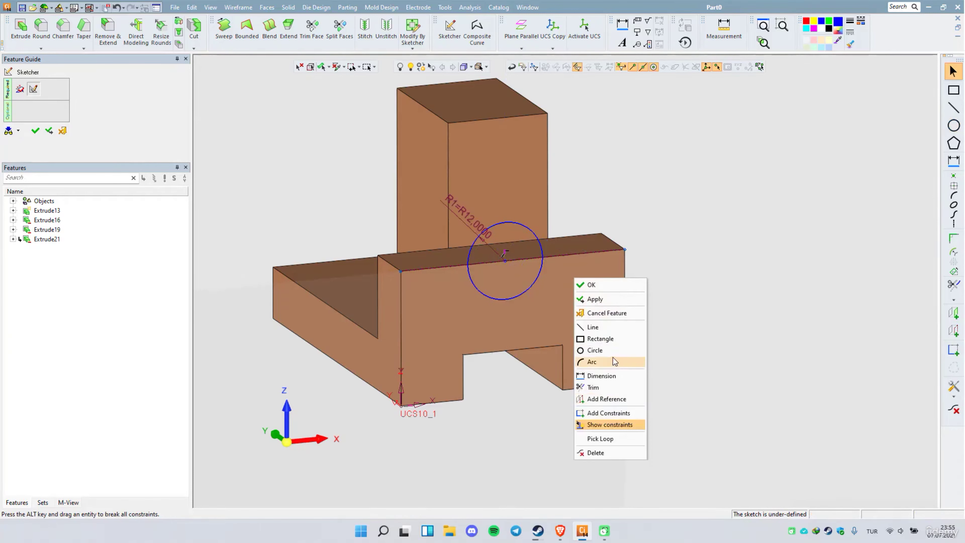
pyautogui.click(606, 375)
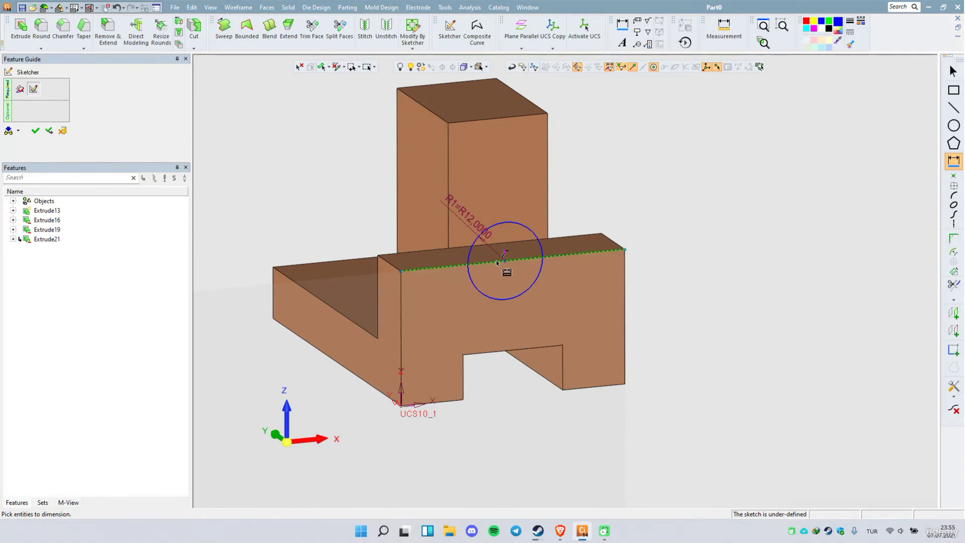
pyautogui.click(625, 250)
pyautogui.click(594, 304)
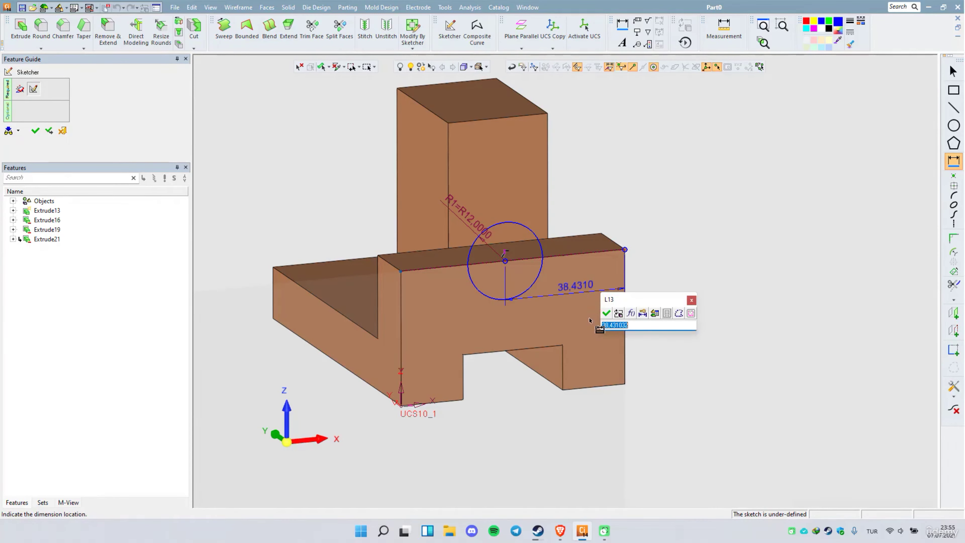
pyautogui.write('36')
pyautogui.press('Return')
pyautogui.rightClick(659, 233)
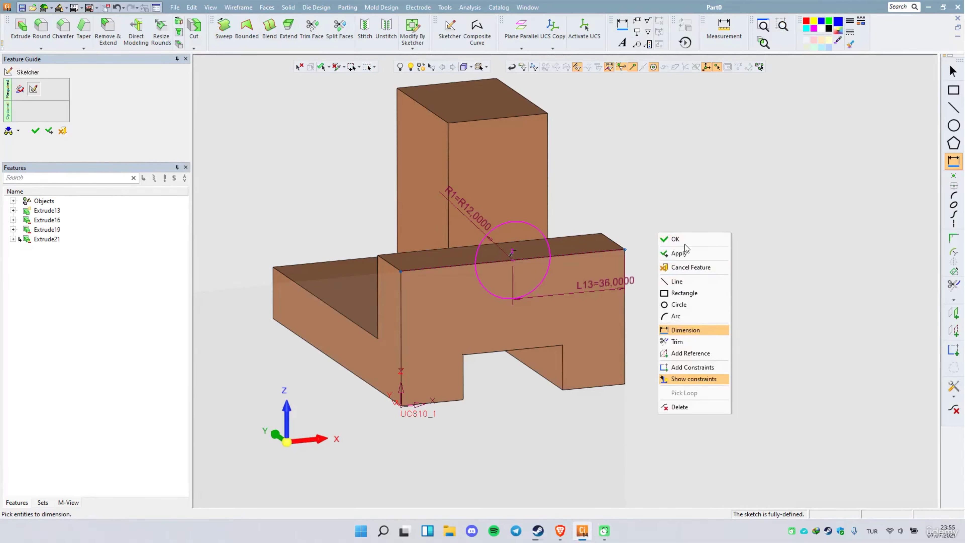
pyautogui.click(668, 239)
# Extrude the circle as a cut through the lowered wall, forming a half-round groove in its upper face.
pyautogui.rightClick(655, 198)
pyautogui.click(679, 207)
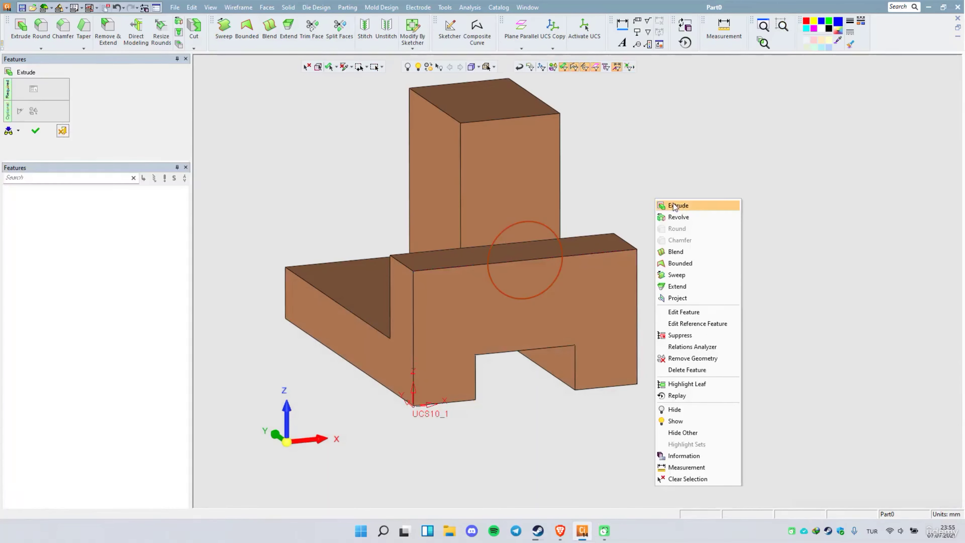
pyautogui.moveTo(465, 316); pyautogui.dragTo(572, 263, button='right')
pyautogui.rightClick(572, 263)
pyautogui.click(577, 253)
# Start a sketch on the tall block's vertical face that faces the negative X direction.
pyautogui.moveTo(573, 318)
pyautogui.mouseDown(button='middle')
pyautogui.moveTo(486, 280)
pyautogui.moveTo(525, 327)
pyautogui.moveTo(416, 185)
pyautogui.mouseUp(button='middle')
pyautogui.scroll(-2, 608, 330)
pyautogui.scroll(2, 428, 179)
pyautogui.rightClick(327, 153)
pyautogui.click(349, 157)
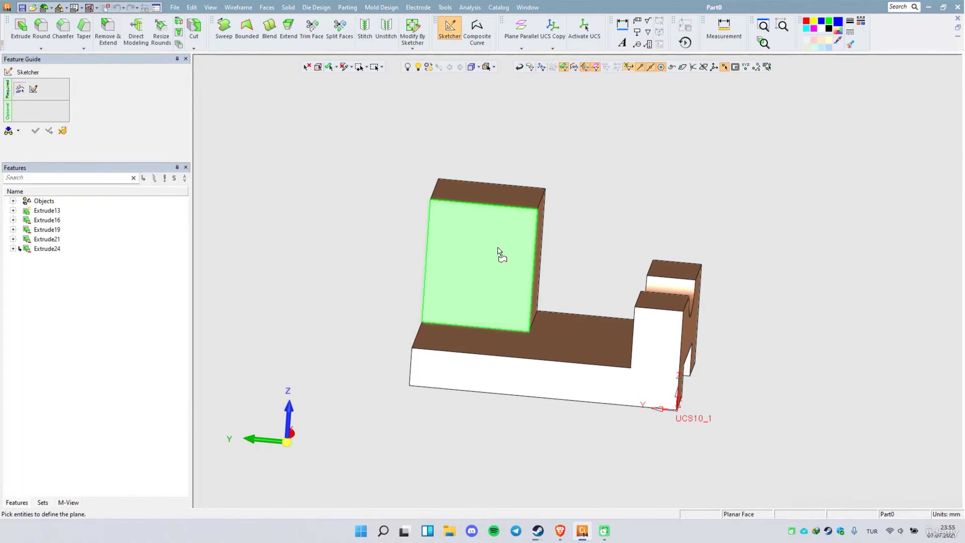
pyautogui.click(499, 254)
# Draw a circle of radius 22 mm tangent to the face's top and side edges, adding those edges as sketch references.
pyautogui.rightClick(317, 148)
pyautogui.click(338, 221)
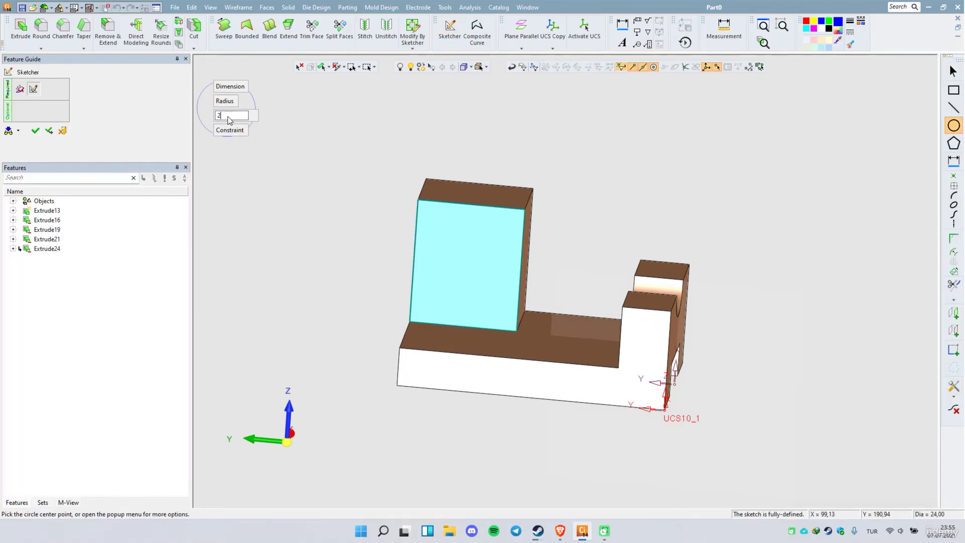
pyautogui.moveTo(399, 295); pyautogui.dragTo(478, 341, button='middle')
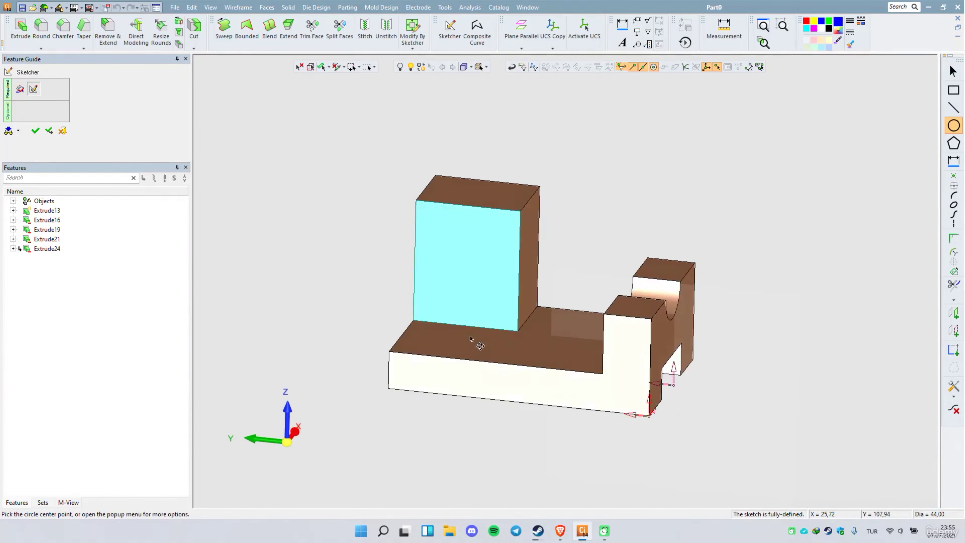
pyautogui.rightClick(342, 214)
pyautogui.click(376, 333)
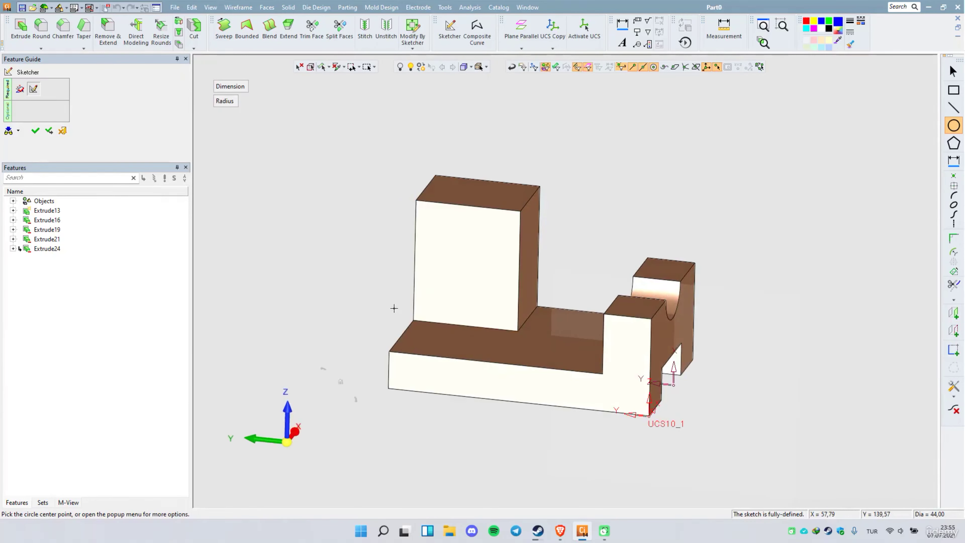
pyautogui.click(426, 227)
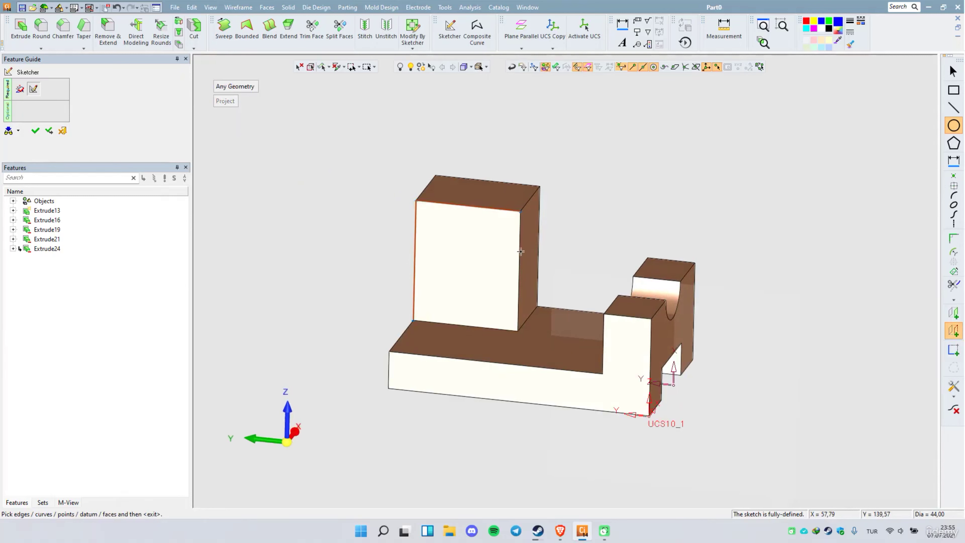
pyautogui.middleClick(336, 224)
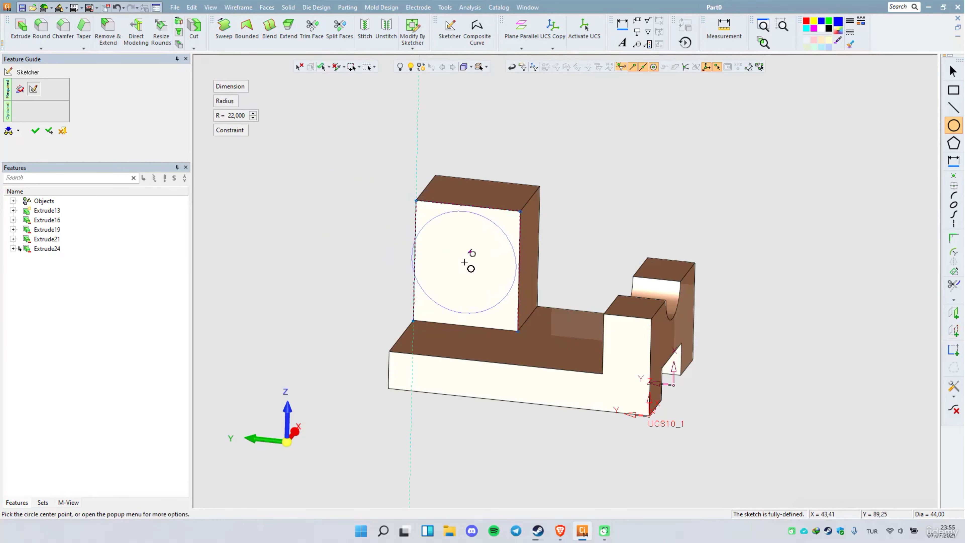
pyautogui.click(467, 257)
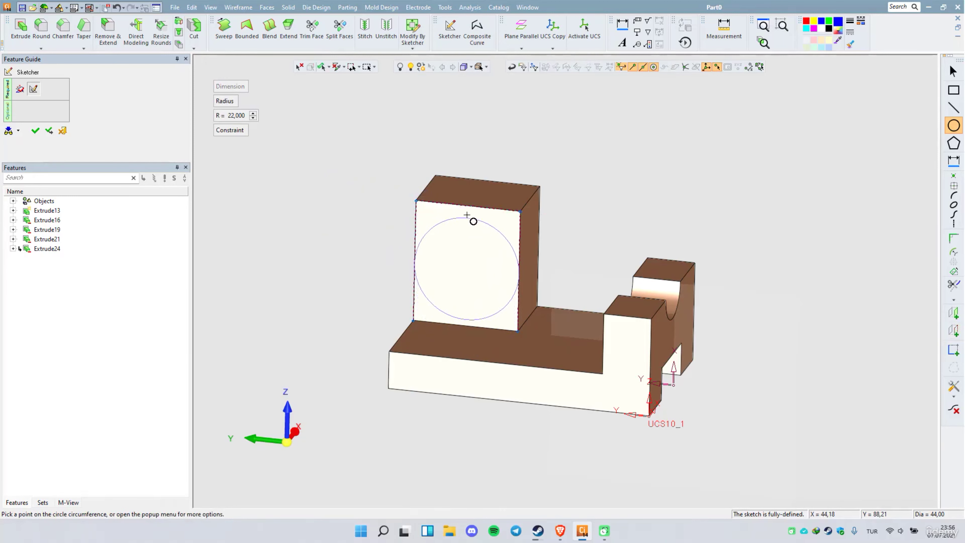
pyautogui.click(471, 212)
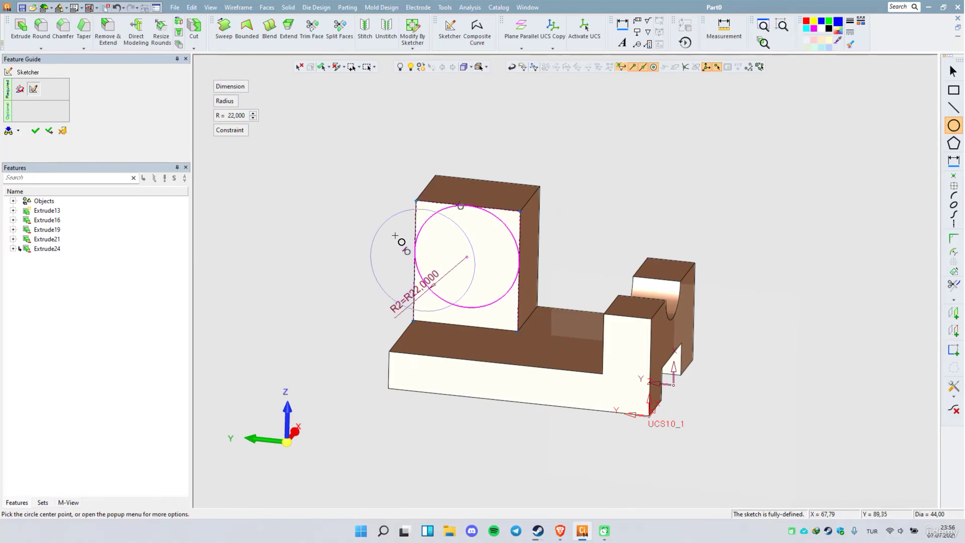
pyautogui.middleClick(362, 216)
# Draw a chain of lines from one side tangent point of the circle around above the block to the opposite tangent point.
pyautogui.rightClick(328, 145)
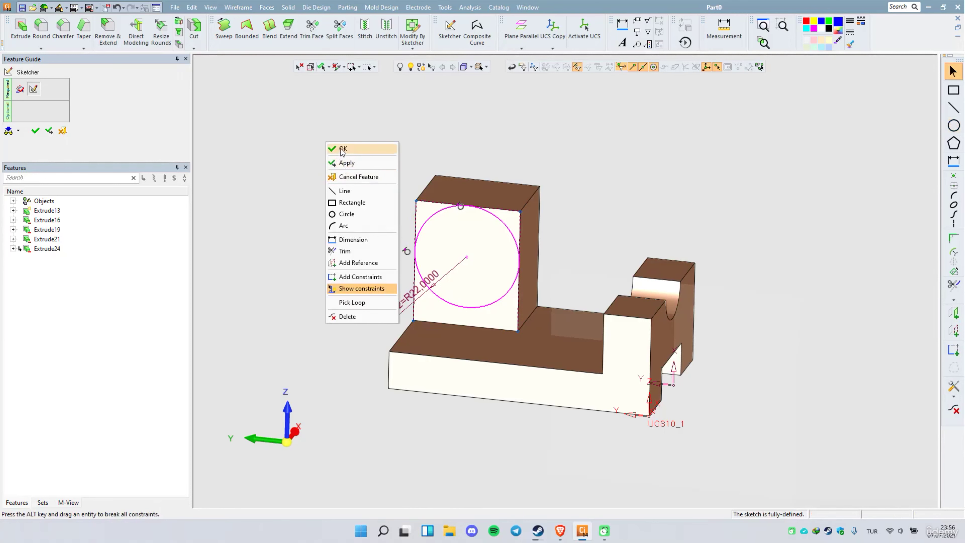
pyautogui.click(350, 191)
pyautogui.scroll(3, 425, 248)
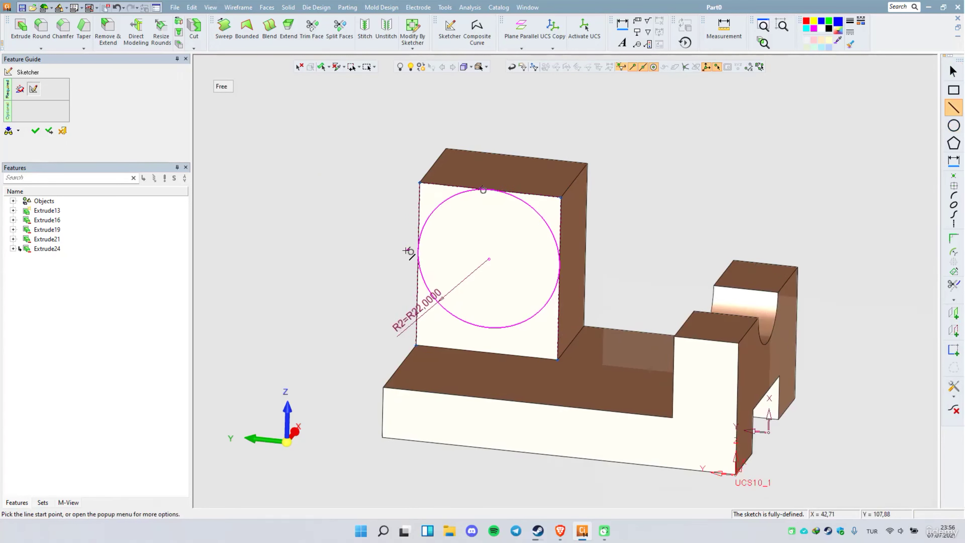
pyautogui.click(386, 247)
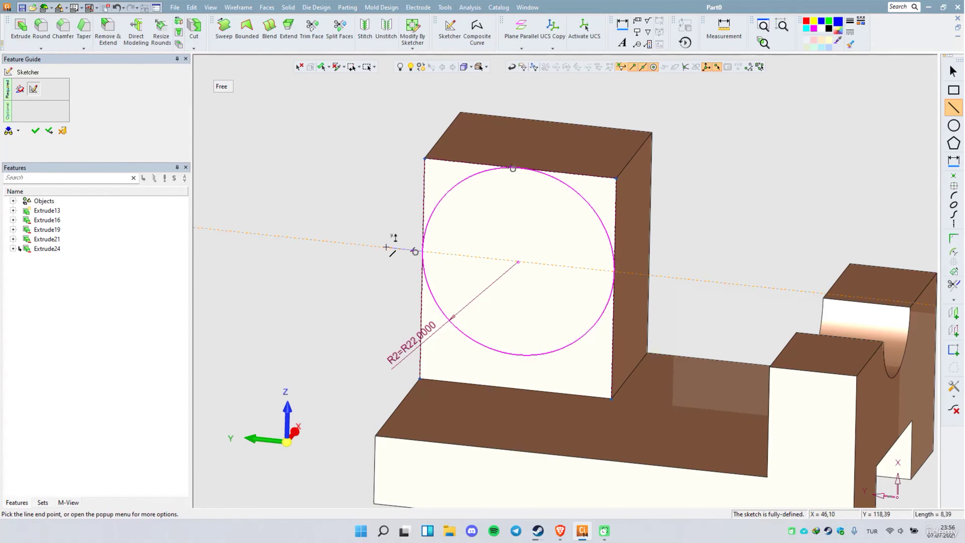
pyautogui.click(388, 119)
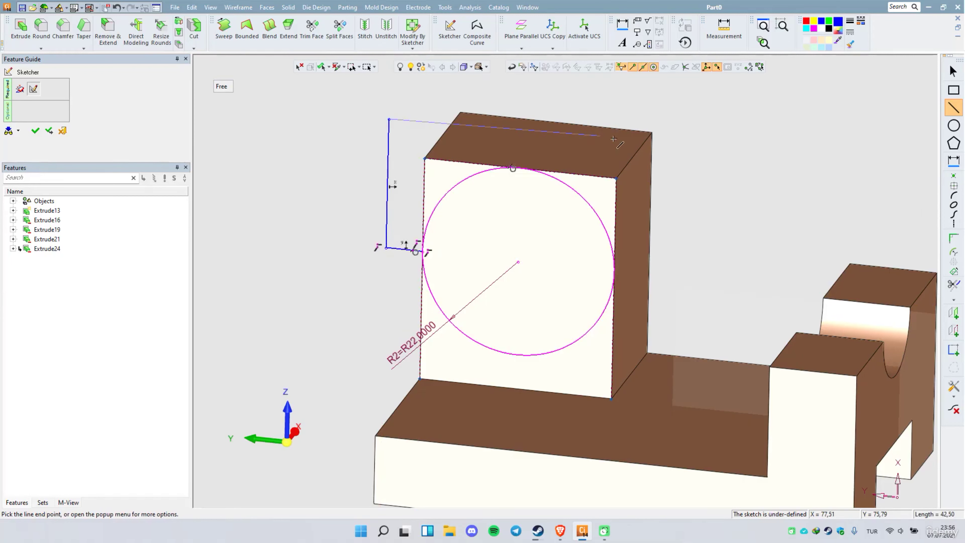
pyautogui.click(663, 148)
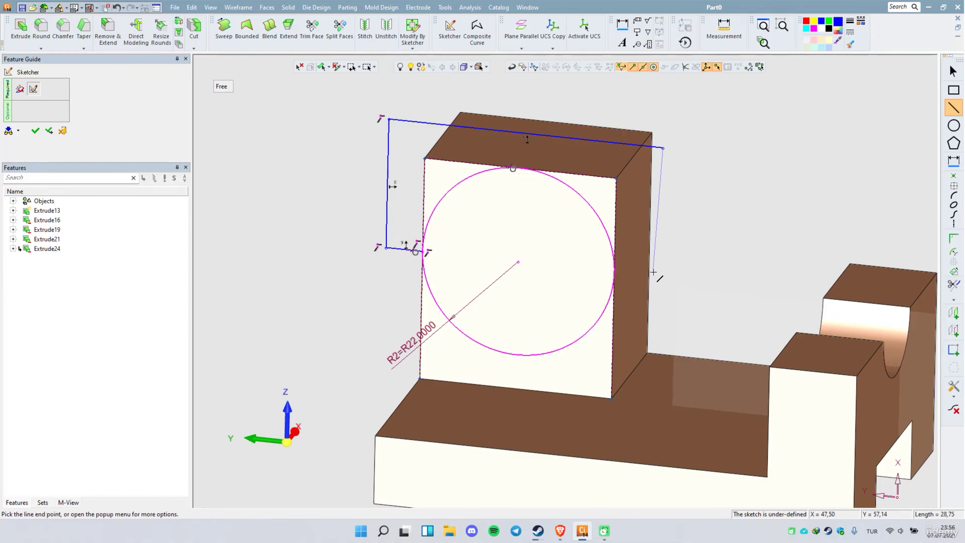
pyautogui.click(651, 275)
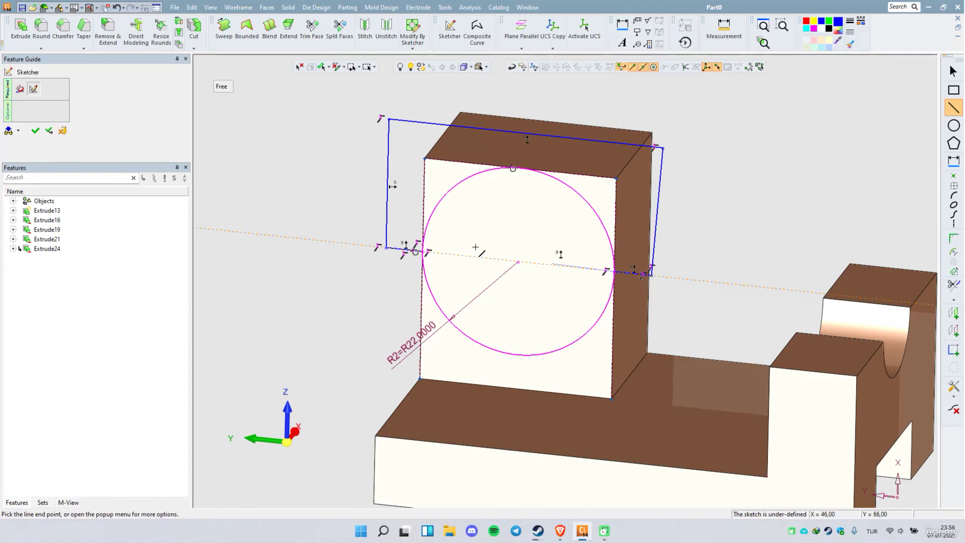
pyautogui.middleClick(290, 171)
# Trim away the circle's lower half to leave a closed arched profile and finish the sketch.
pyautogui.rightClick(297, 173)
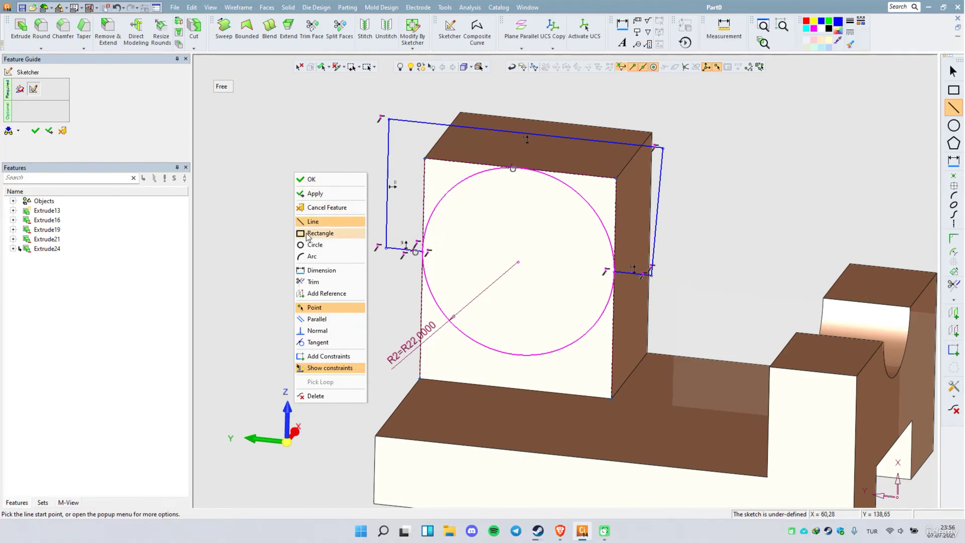
pyautogui.click(317, 284)
pyautogui.click(516, 356)
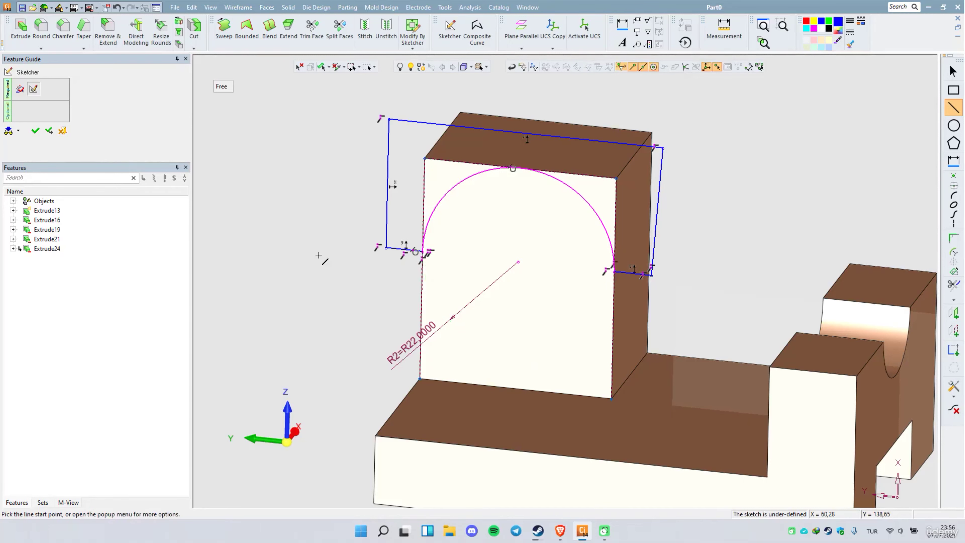
pyautogui.rightClick(293, 181)
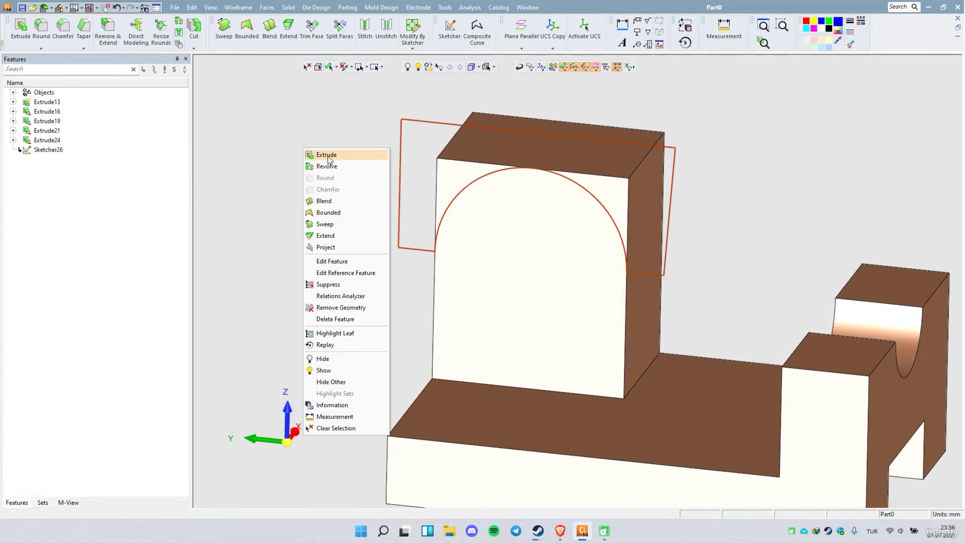
# Extrude the arched profile as a Remove cut with a delta of 50 mm to round the tall block's top.
pyautogui.click(334, 153)
pyautogui.moveTo(417, 218); pyautogui.dragTo(341, 213, button='middle')
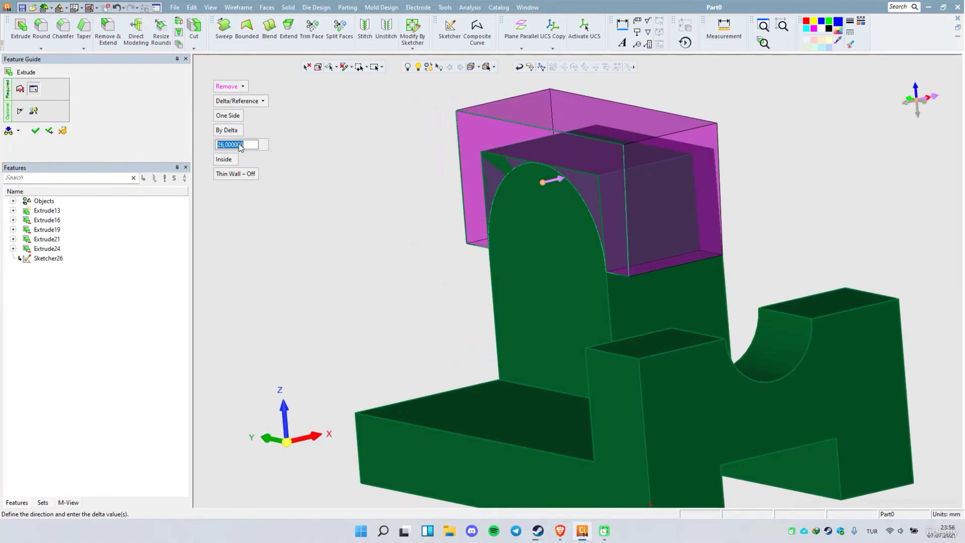
pyautogui.click(239, 147)
pyautogui.write('50')
pyautogui.press('Return')
pyautogui.rightClick(392, 240)
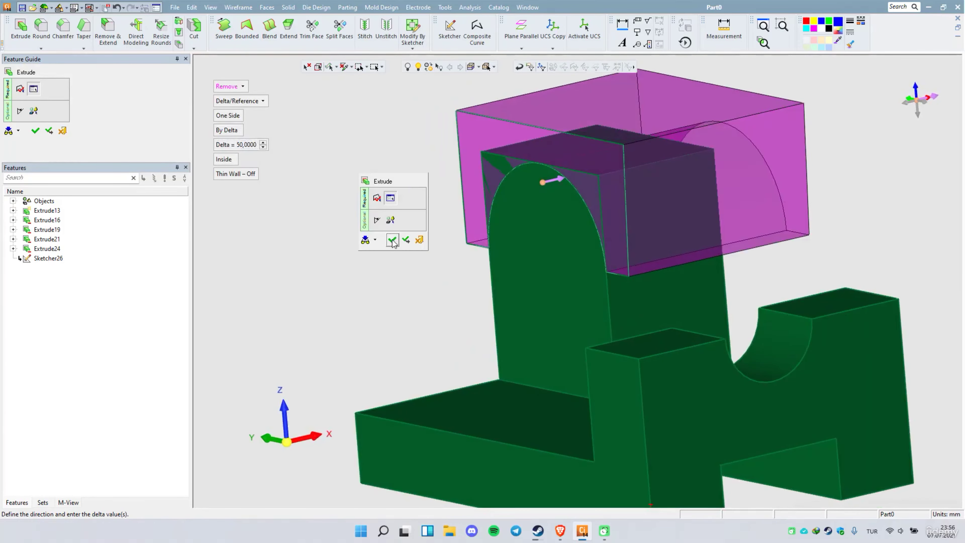
pyautogui.click(394, 244)
# Start a sketch on the rounded block's arched vertical face above the base plate.
pyautogui.moveTo(364, 248)
pyautogui.mouseDown(button='middle')
pyautogui.moveTo(429, 255)
pyautogui.moveTo(406, 246)
pyautogui.moveTo(376, 252)
pyautogui.mouseUp(button='middle')
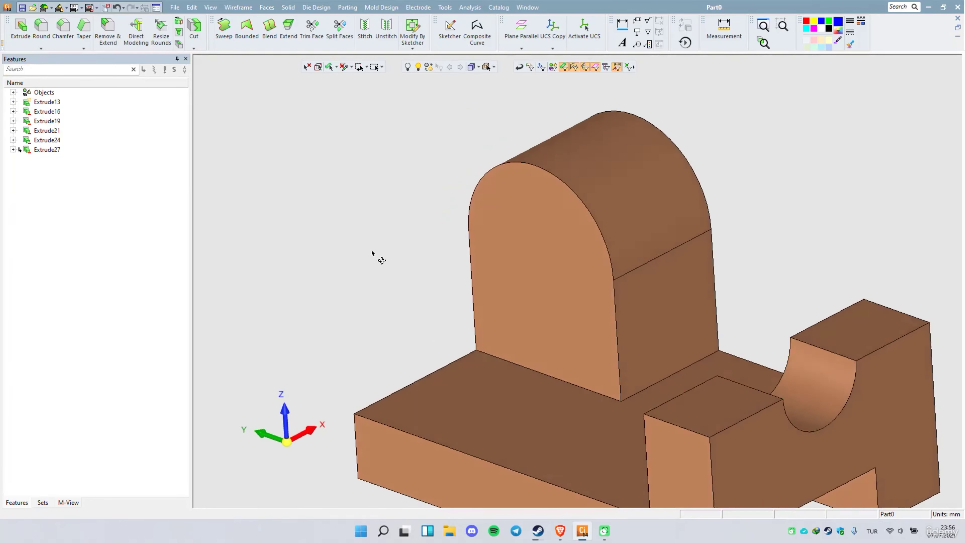
pyautogui.scroll(-3, 611, 336)
pyautogui.scroll(2, 704, 378)
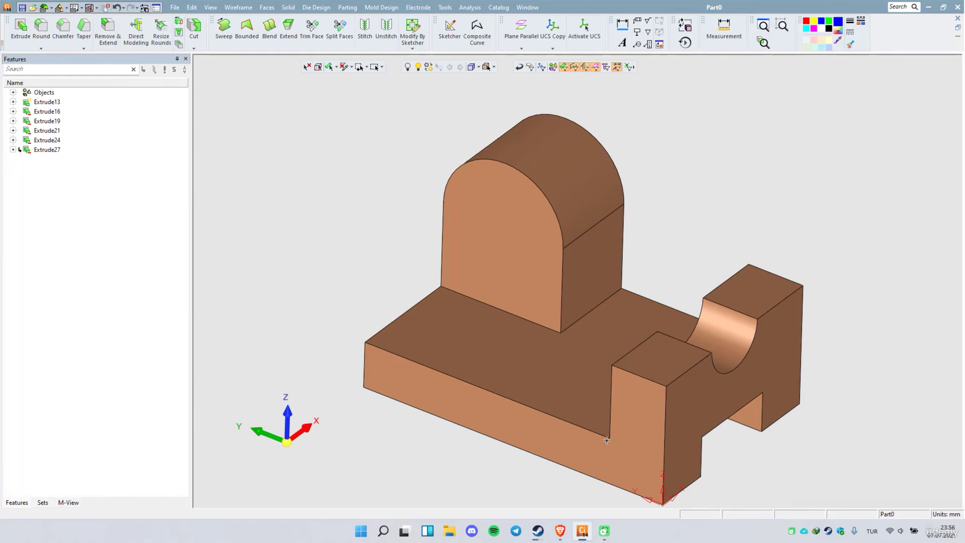
pyautogui.rightClick(511, 249)
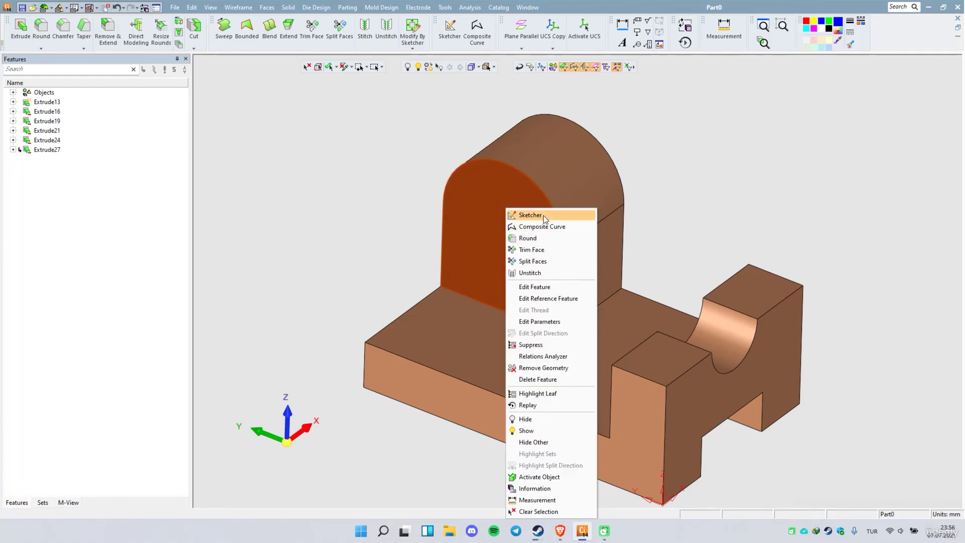
pyautogui.click(545, 213)
# Draw a circle of diameter 24 mm concentric with the face's arched edge, adding that edge as a sketch reference.
pyautogui.rightClick(334, 155)
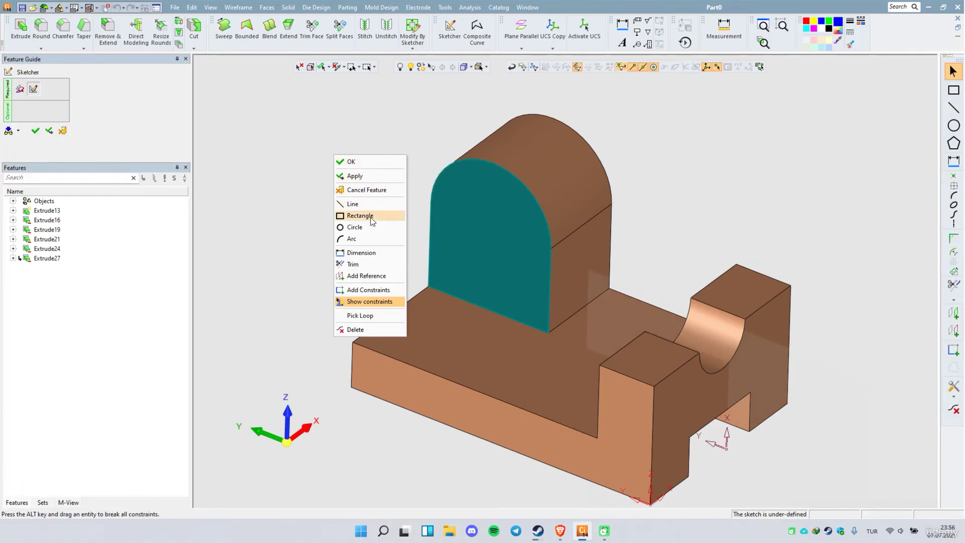
pyautogui.click(354, 227)
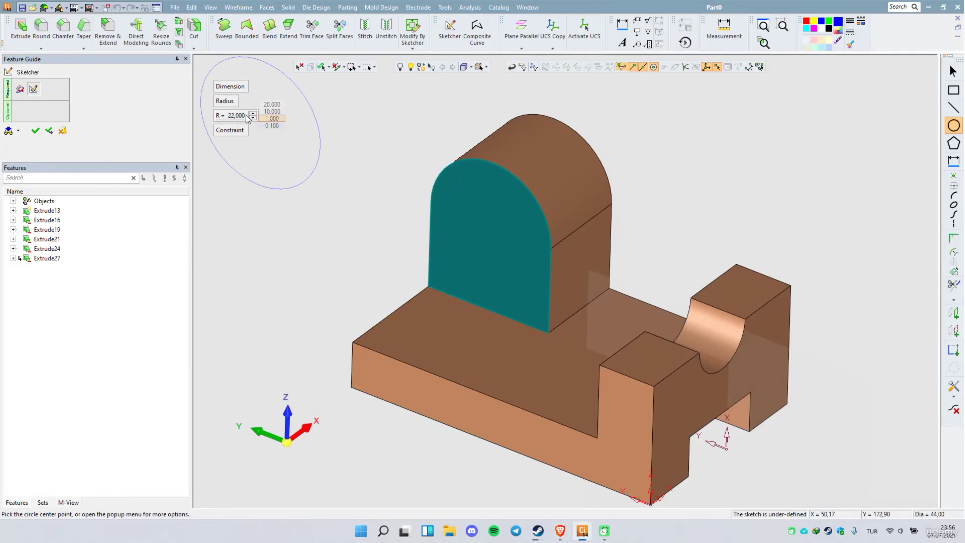
pyautogui.click(224, 100)
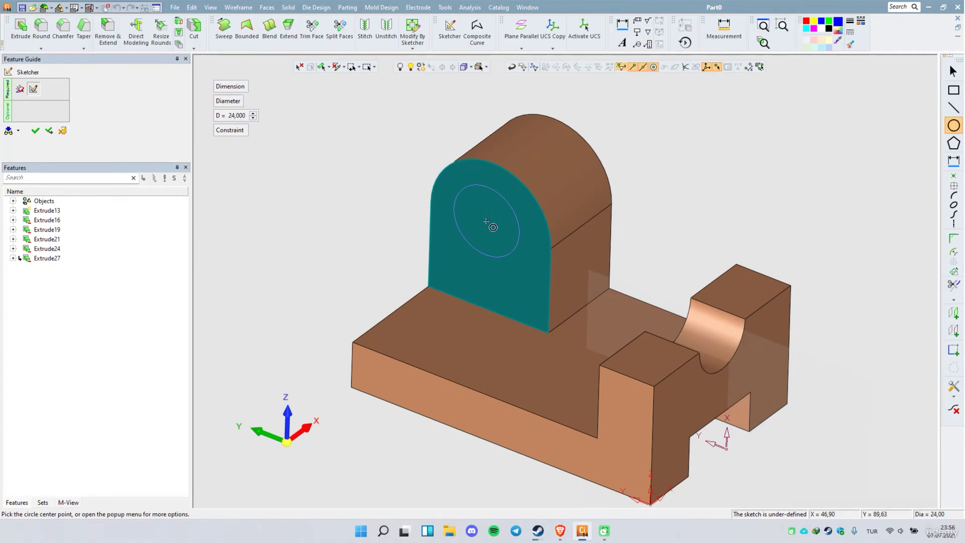
pyautogui.rightClick(381, 187)
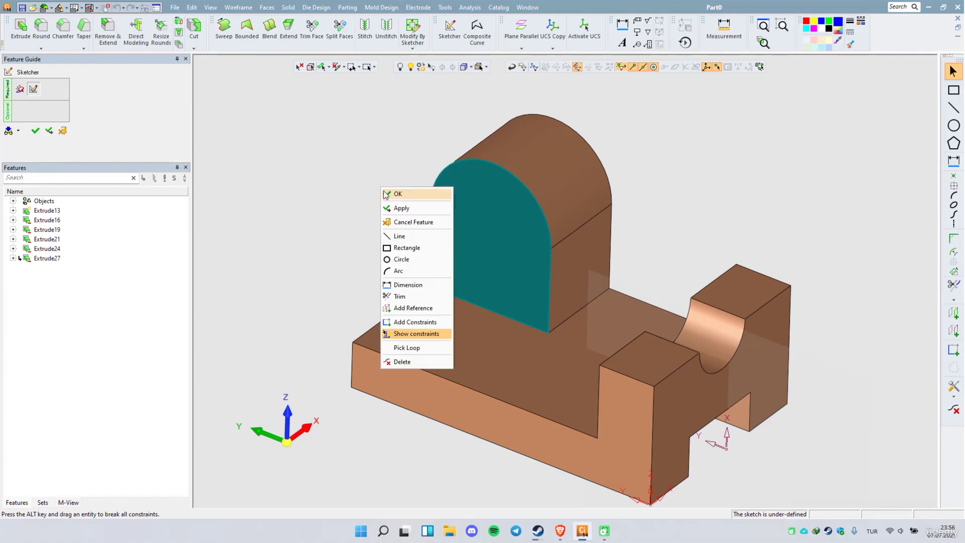
pyautogui.click(411, 307)
pyautogui.click(508, 174)
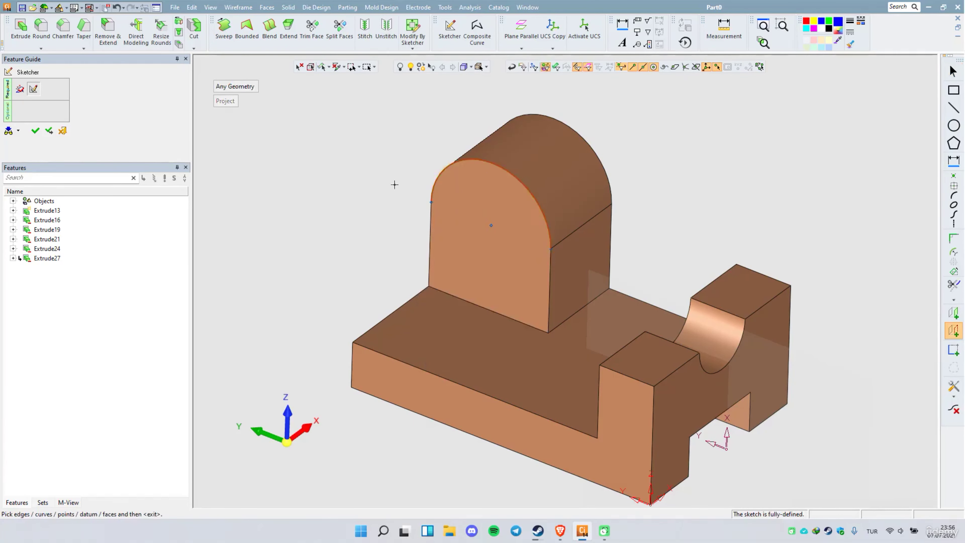
pyautogui.rightClick(343, 180)
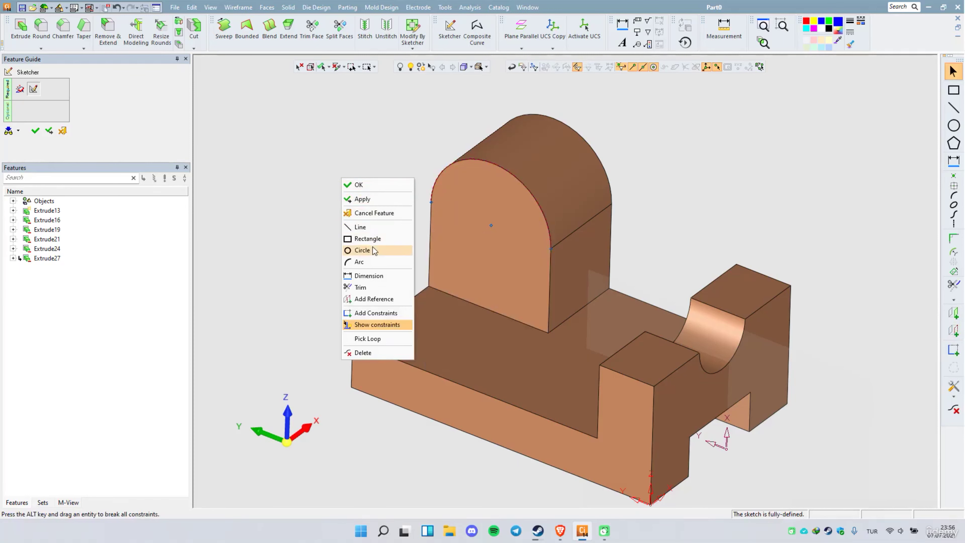
pyautogui.click(374, 251)
pyautogui.click(490, 226)
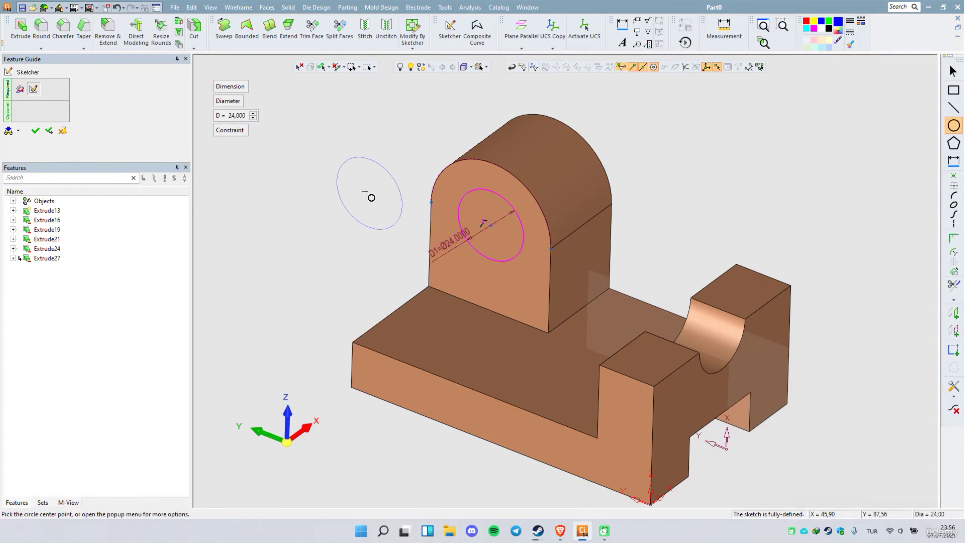
pyautogui.press('Escape')
pyautogui.rightClick(365, 154)
pyautogui.click(598, 78)
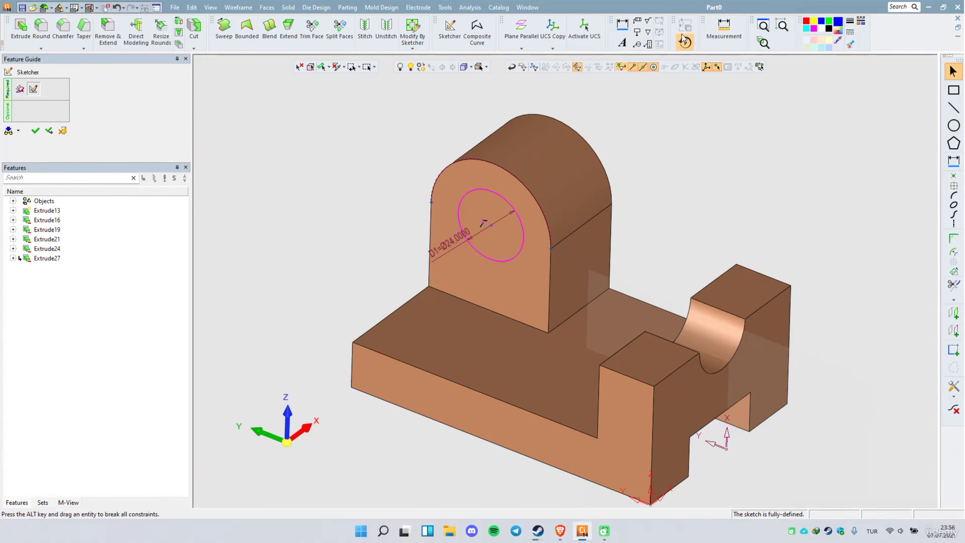
# Measure the distance from the circle's centre to the bottom edge of the rounded block's arched face.
pyautogui.click(724, 28)
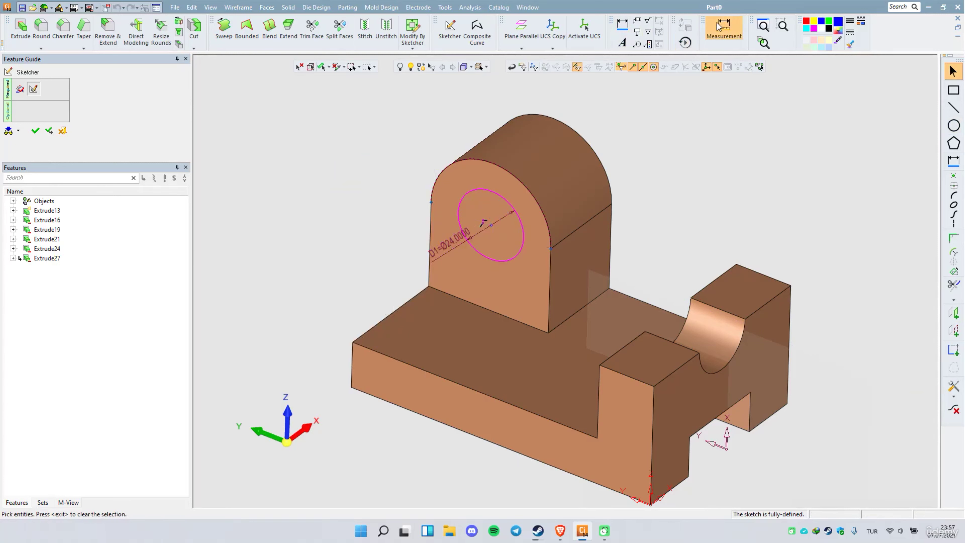
pyautogui.click(490, 224)
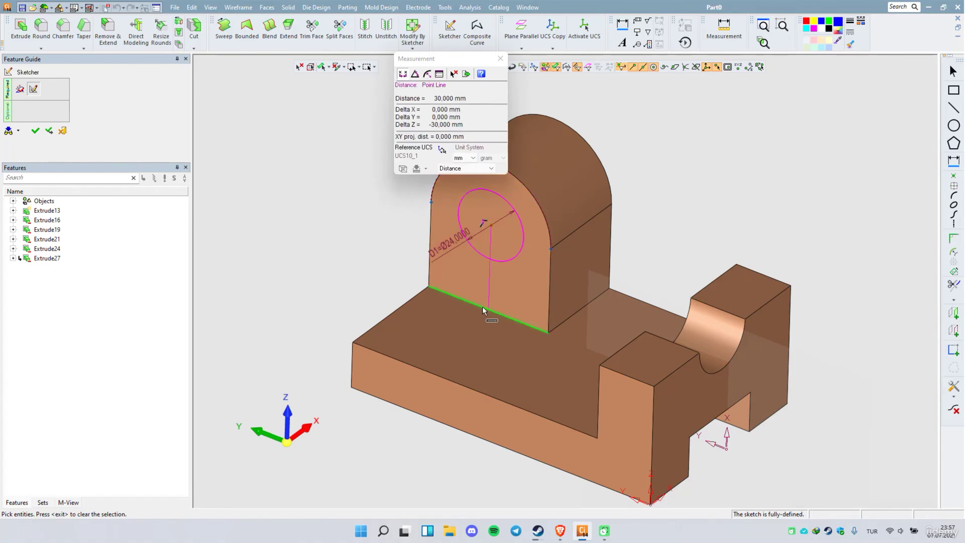
pyautogui.click(500, 58)
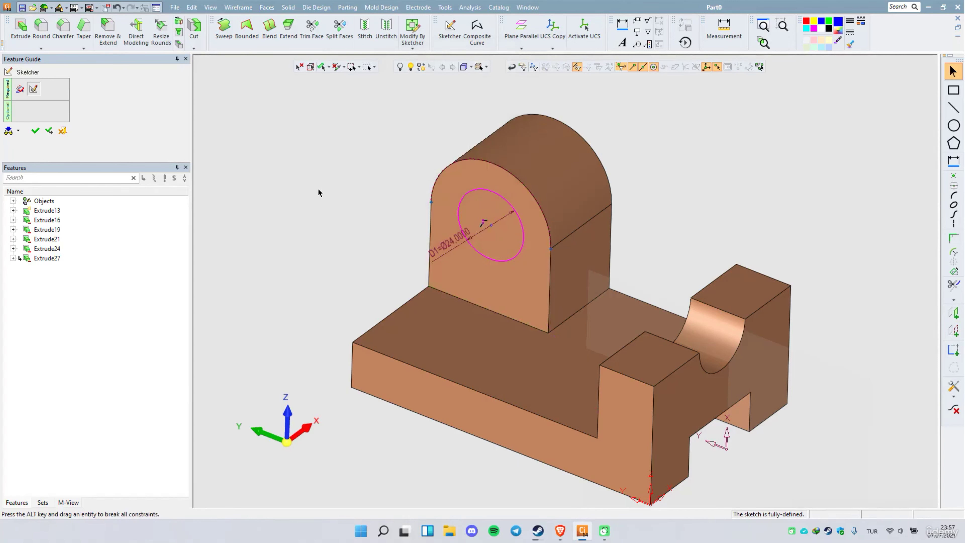
# Finish the sketch and extrude the 24 mm circle as a Remove cut to make the hole in the rounded block.
pyautogui.rightClick(319, 161)
pyautogui.click(348, 164)
pyautogui.rightClick(334, 156)
pyautogui.click(354, 163)
pyautogui.rightClick(328, 174)
pyautogui.click(354, 164)
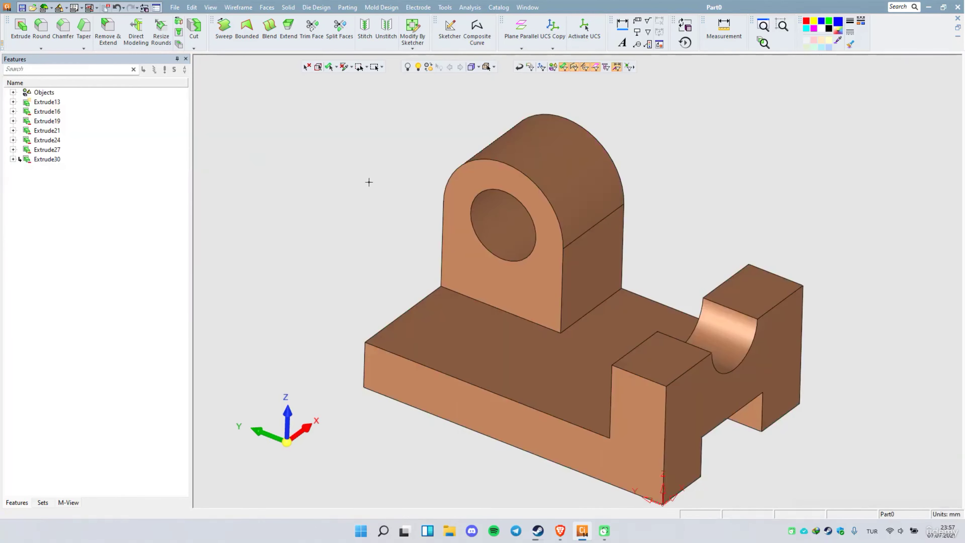
# Round the inner edge where the rounded block's side facing the grooved wall meets the base plate, with a constant 5 mm radius.
pyautogui.moveTo(376, 247); pyautogui.dragTo(571, 340, button='middle')
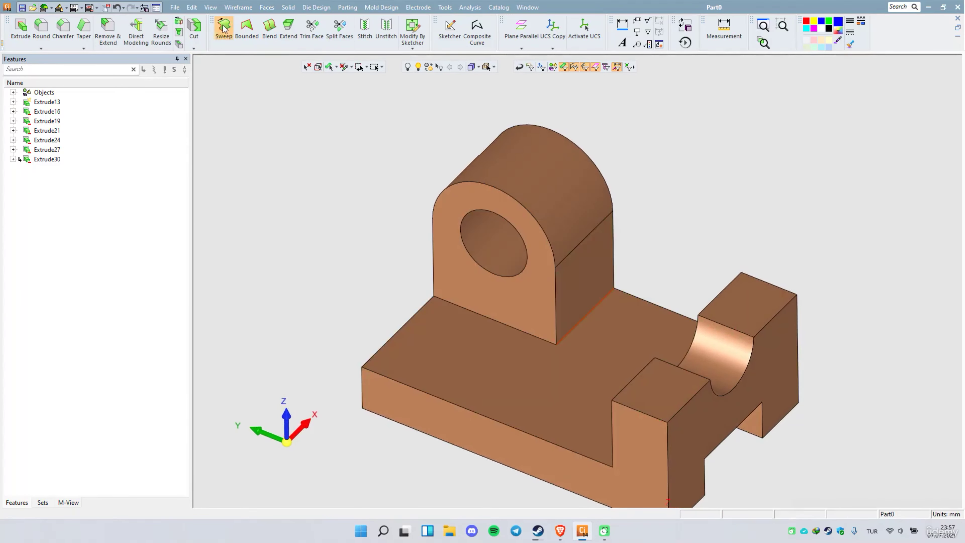
pyautogui.click(288, 8)
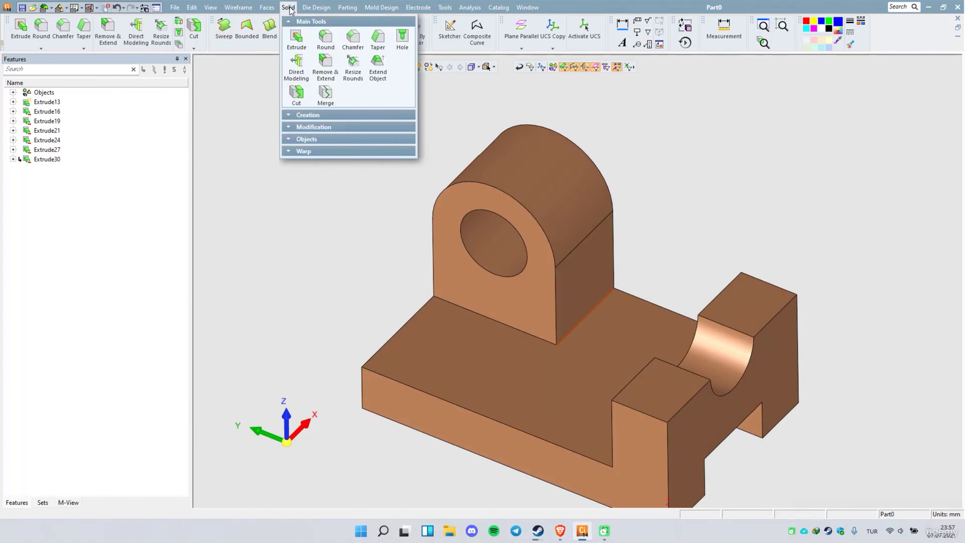
pyautogui.click(325, 40)
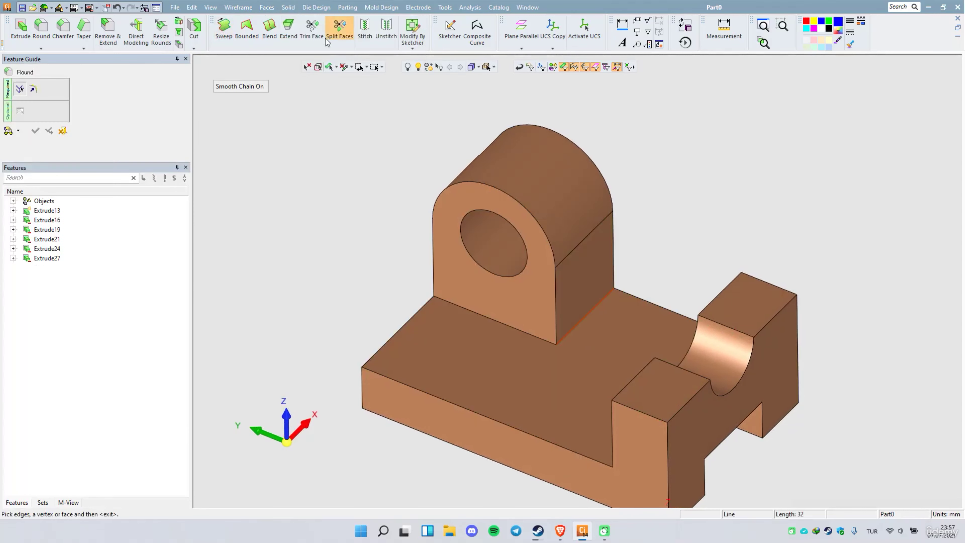
pyautogui.middleClick(350, 218)
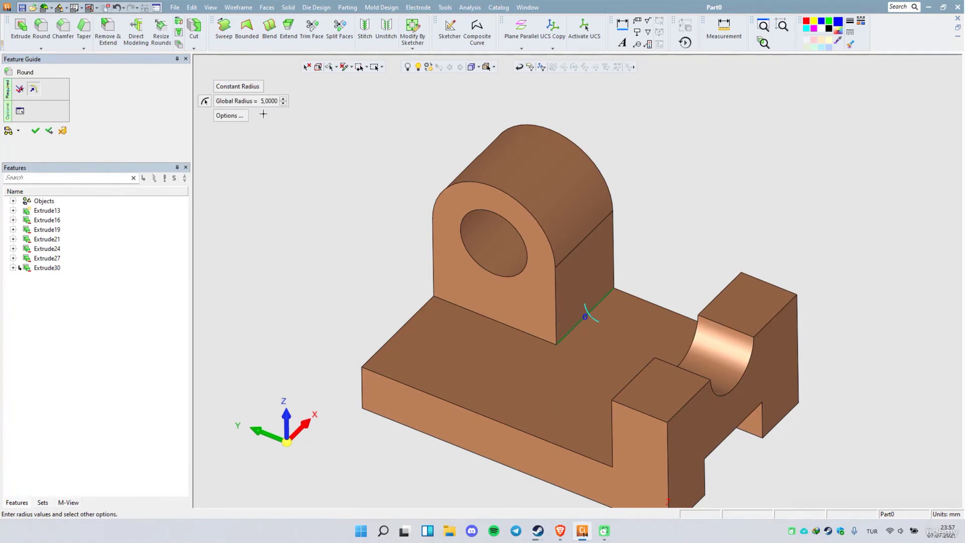
pyautogui.middleClick(355, 152)
pyautogui.moveTo(363, 218)
pyautogui.keyDown('ctrl'); pyautogui.mouseDown()
pyautogui.moveTo(345, 212)
pyautogui.moveTo(367, 202)
pyautogui.moveTo(344, 220)
pyautogui.moveTo(394, 254)
pyautogui.moveTo(366, 246)
pyautogui.moveTo(402, 244)
pyautogui.moveTo(360, 231)
pyautogui.moveTo(453, 370)
pyautogui.moveTo(446, 353)
pyautogui.moveTo(422, 360)
pyautogui.moveTo(510, 398)
pyautogui.moveTo(453, 419)
pyautogui.moveTo(531, 384)
pyautogui.moveTo(562, 386)
pyautogui.moveTo(549, 403)
pyautogui.moveTo(638, 404)
pyautogui.moveTo(534, 390)
pyautogui.moveTo(509, 414)
pyautogui.mouseUp(); pyautogui.keyUp('ctrl')
pyautogui.scroll(-2, 513, 355)
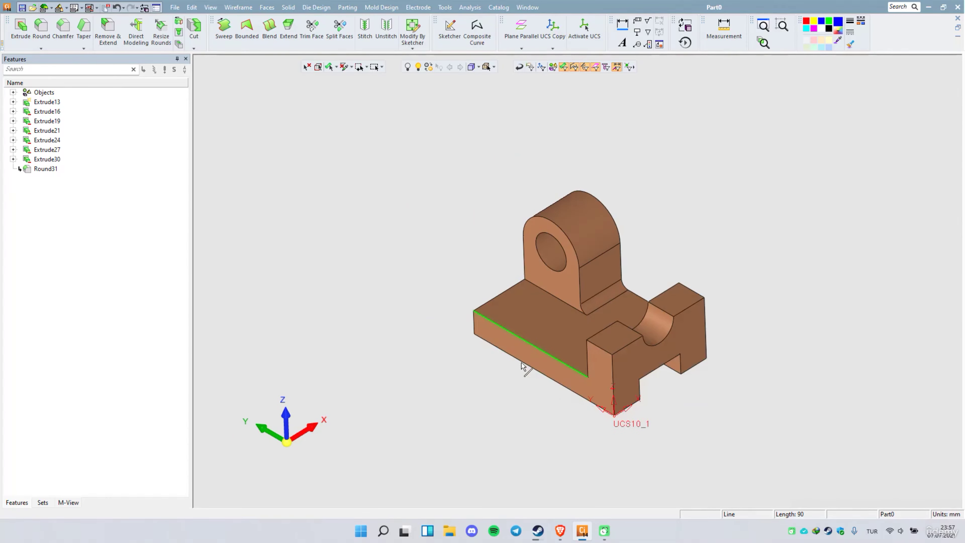
pyautogui.scroll(2, 644, 404)
pyautogui.scroll(2, 617, 184)
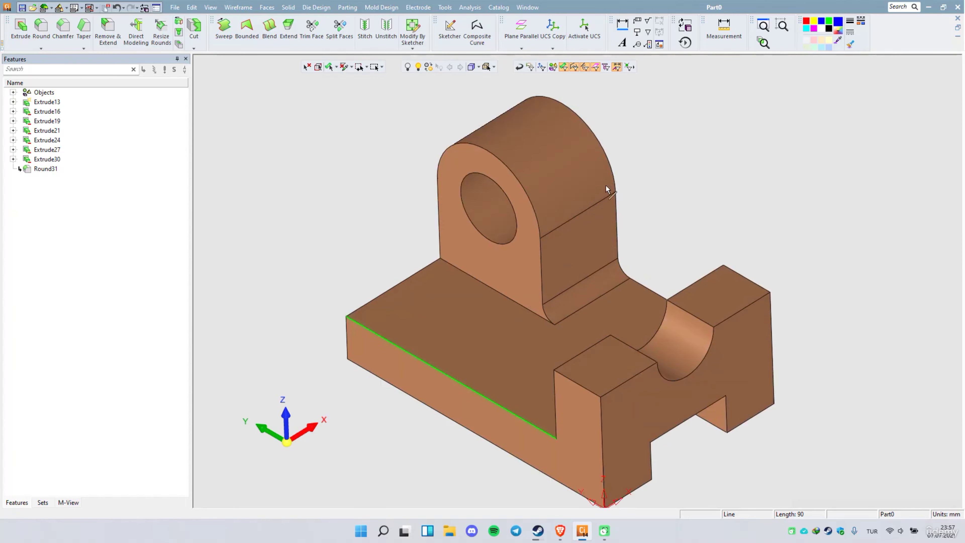